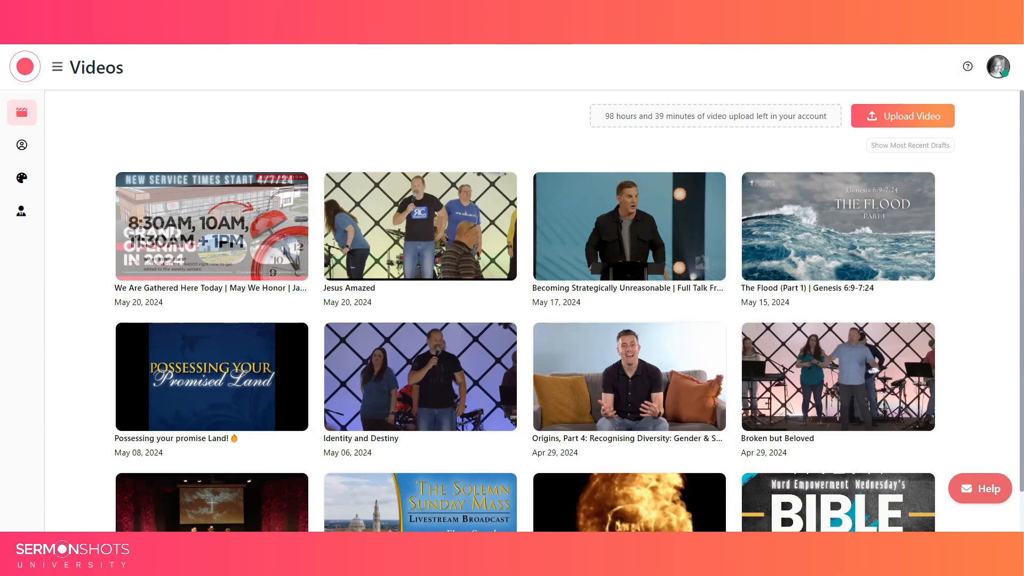
Step: Open the live stream upload details with the streaming server and stream key, and close them
left_click(939, 122)
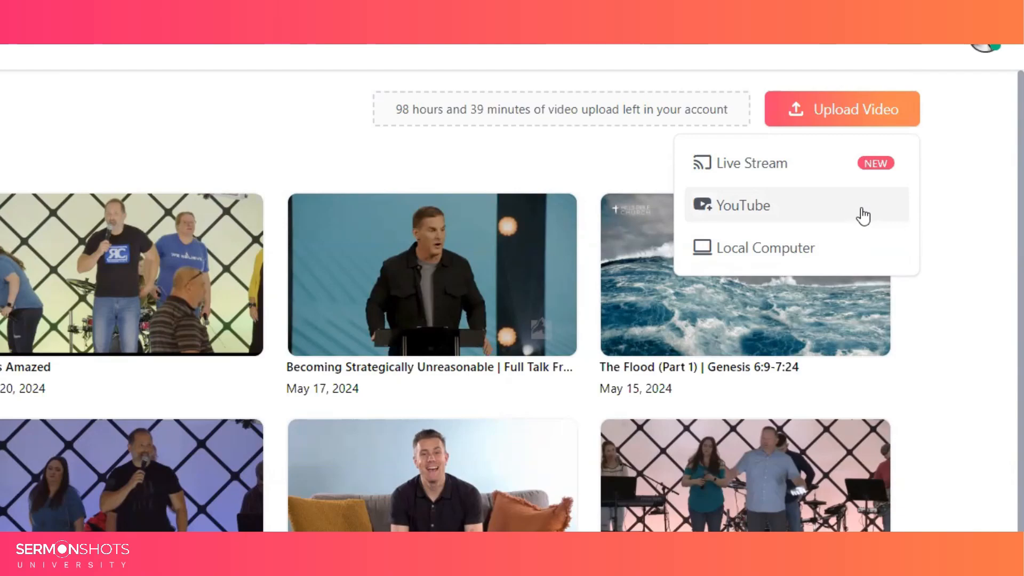
left_click(825, 169)
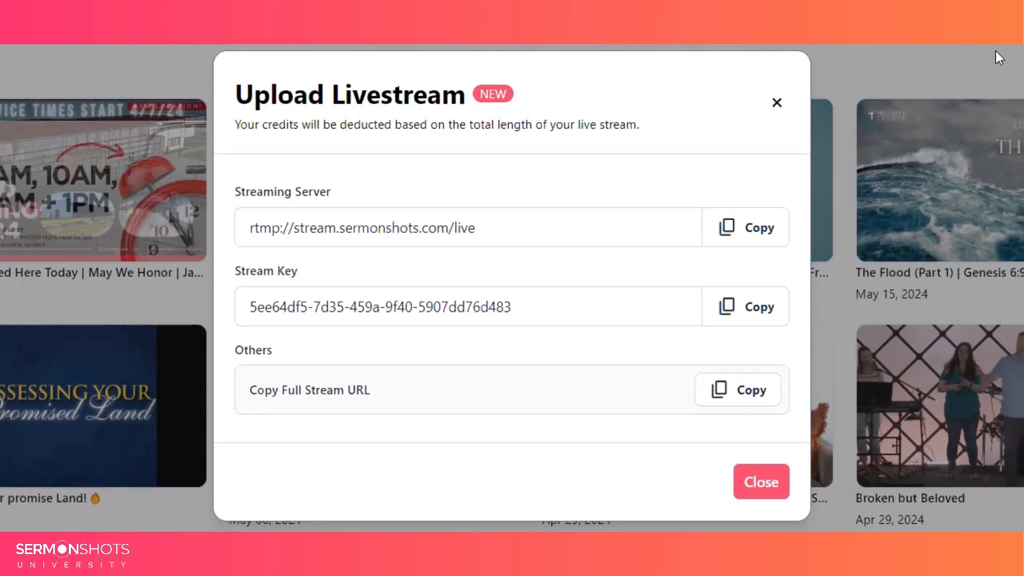
left_click(776, 103)
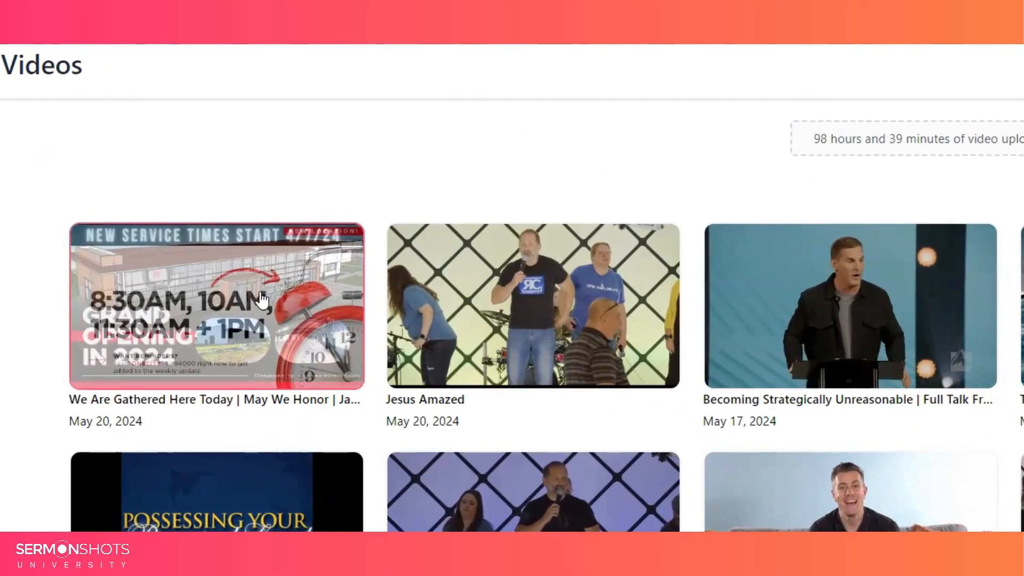
Step: Open the "We Are Gathered Here Today" video and start creating a new clip from it
left_click(250, 198)
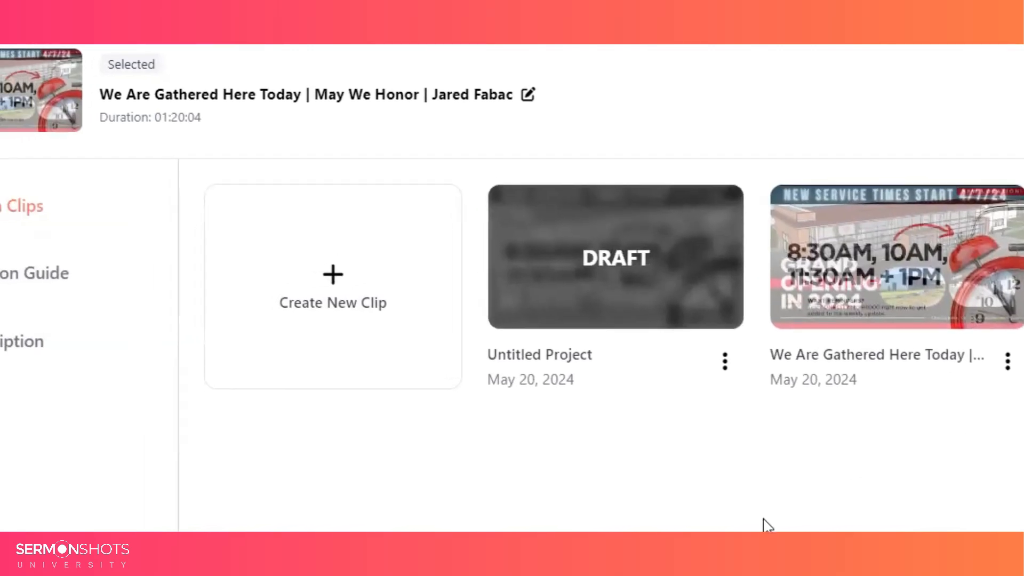
left_click(485, 288)
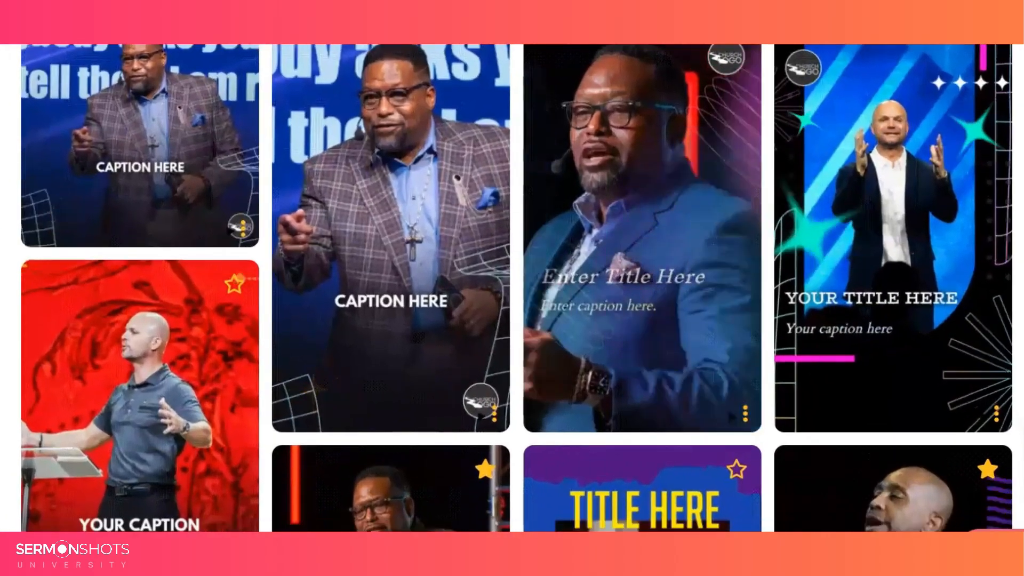
Step: Look through the gallery of clip templates and return to its beginning
scroll(959, 87, "down", 5)
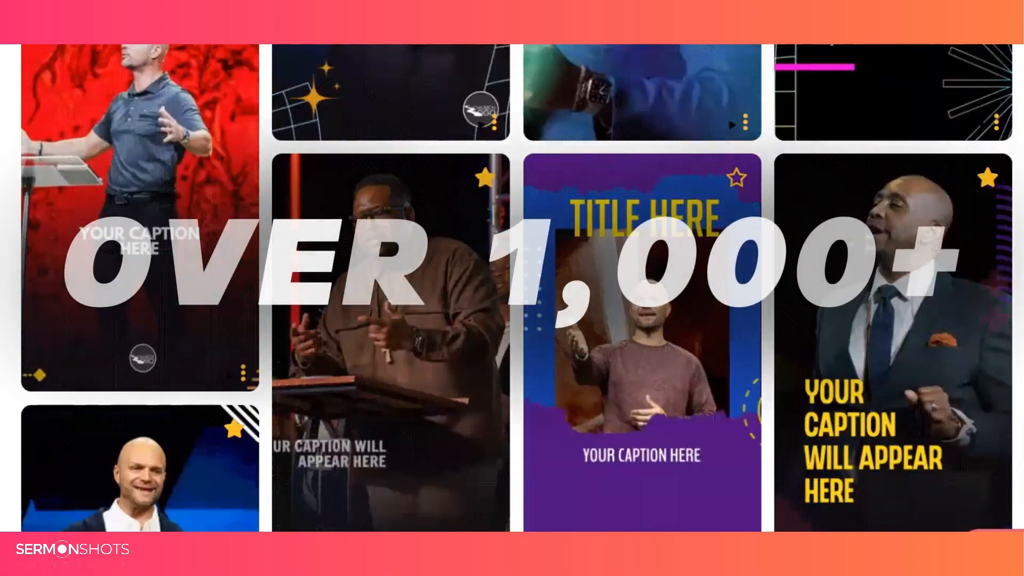
scroll(1015, 153, "down", 1)
scroll(512, 288, "down", 6)
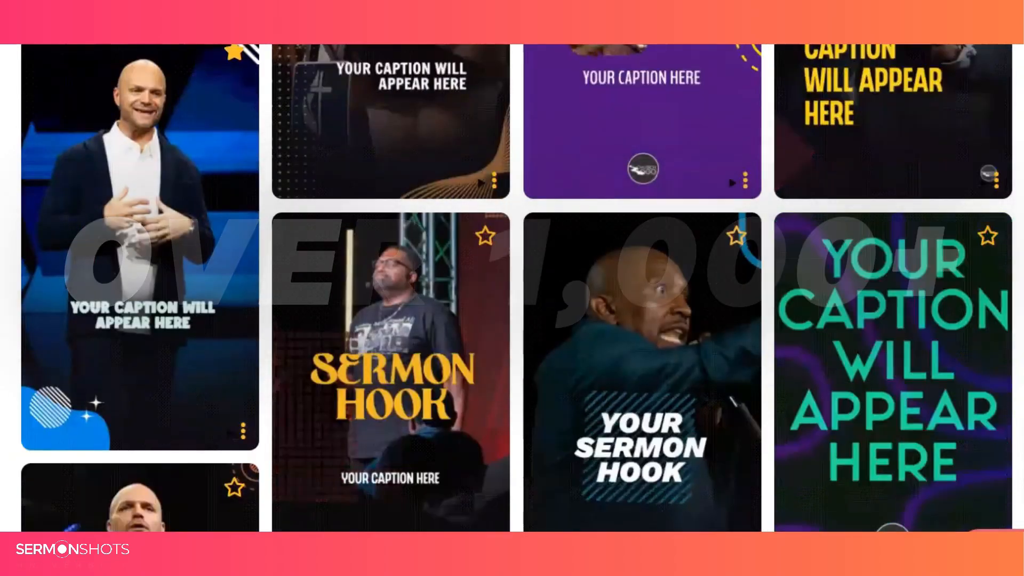
scroll(512, 288, "down", 4)
scroll(512, 288, "down", 6)
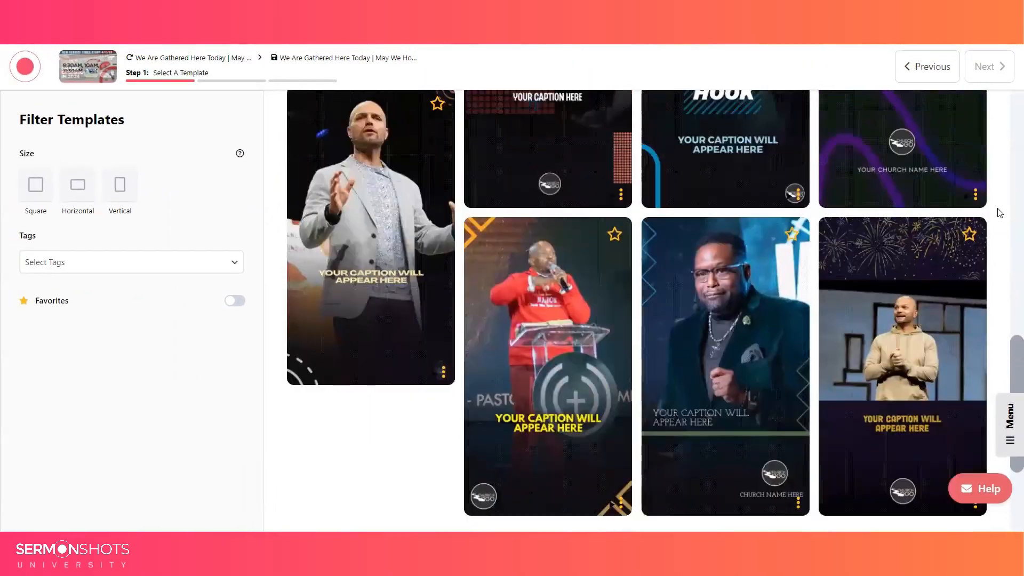
scroll(1000, 213, "up", 12)
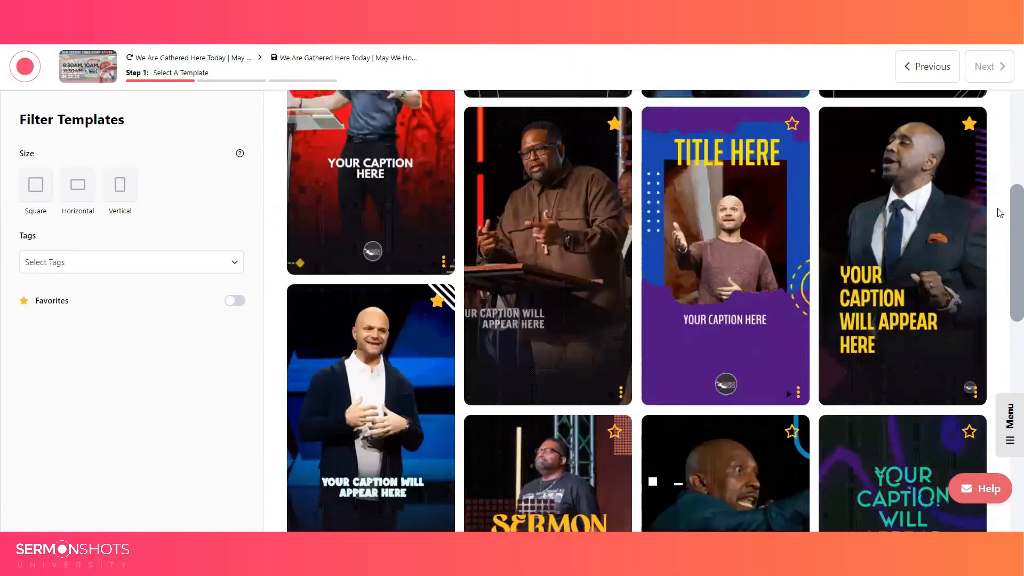
scroll(1000, 214, "up", 3)
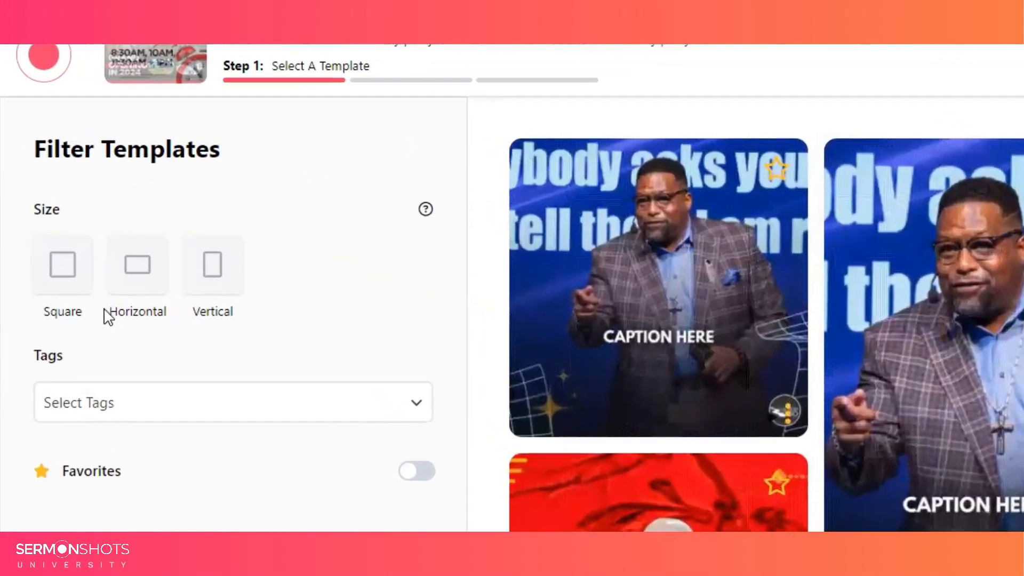
Step: Filter the templates by the Square size and switch the size filter to Vertical
left_click(68, 282)
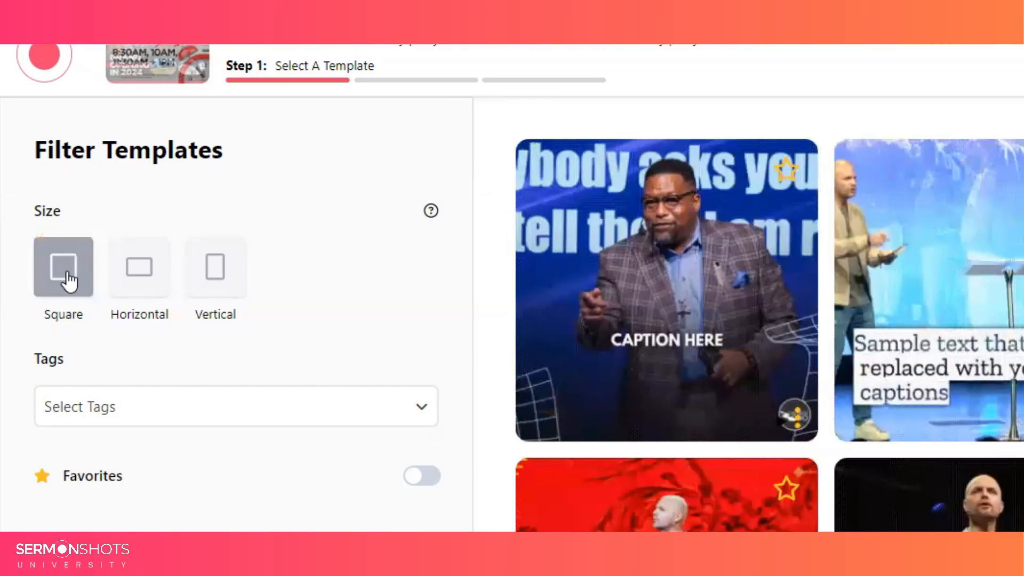
left_click(215, 269)
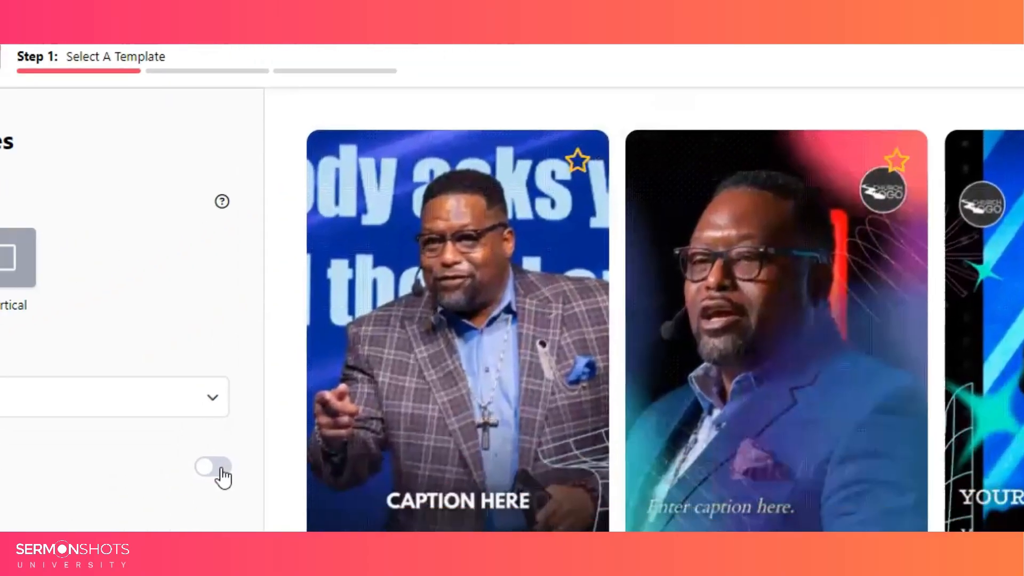
Step: Restrict the templates to favorites, look through them, and turn the favorites filter off again
left_click(78, 544)
scroll(501, 312, "down", 5)
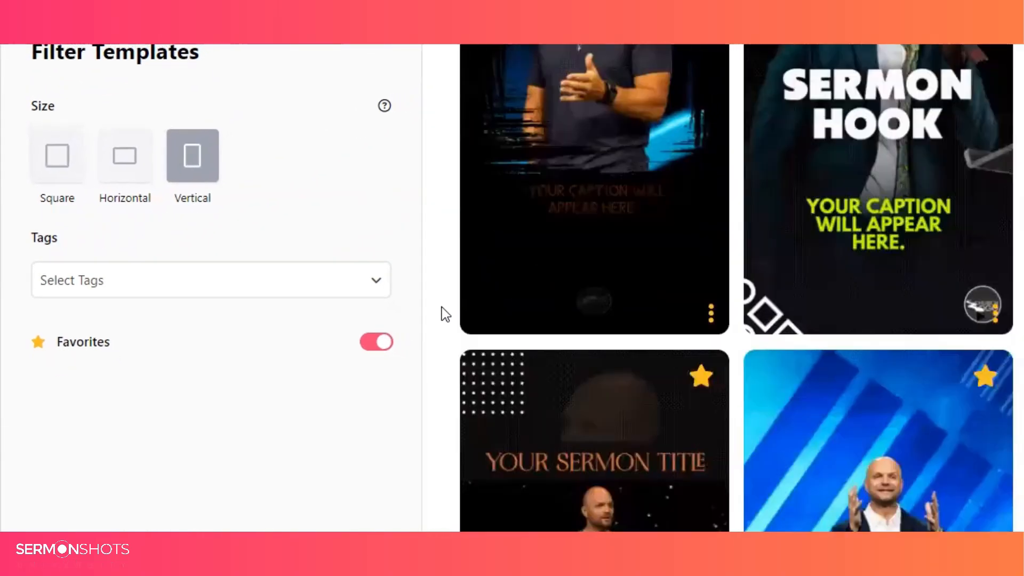
scroll(441, 307, "up", 8)
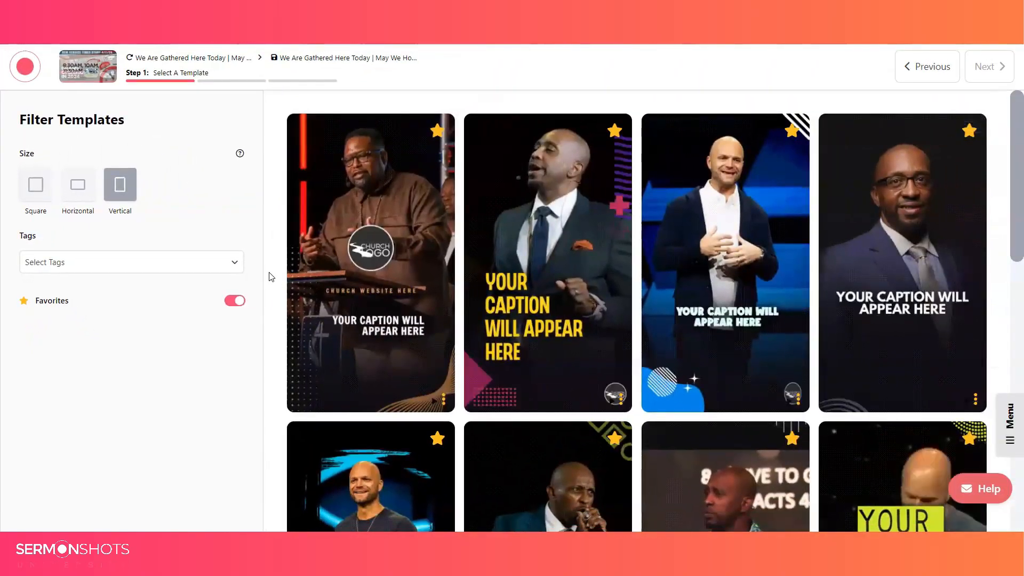
left_click(234, 300)
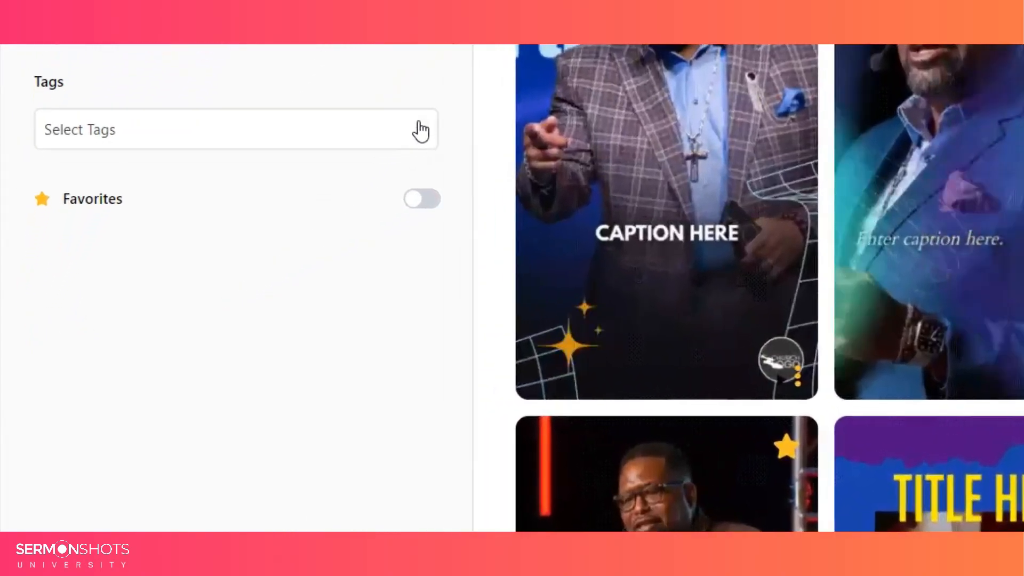
Step: Filter the templates by the Close-Up and Heavy Graphics tags
left_click(230, 262)
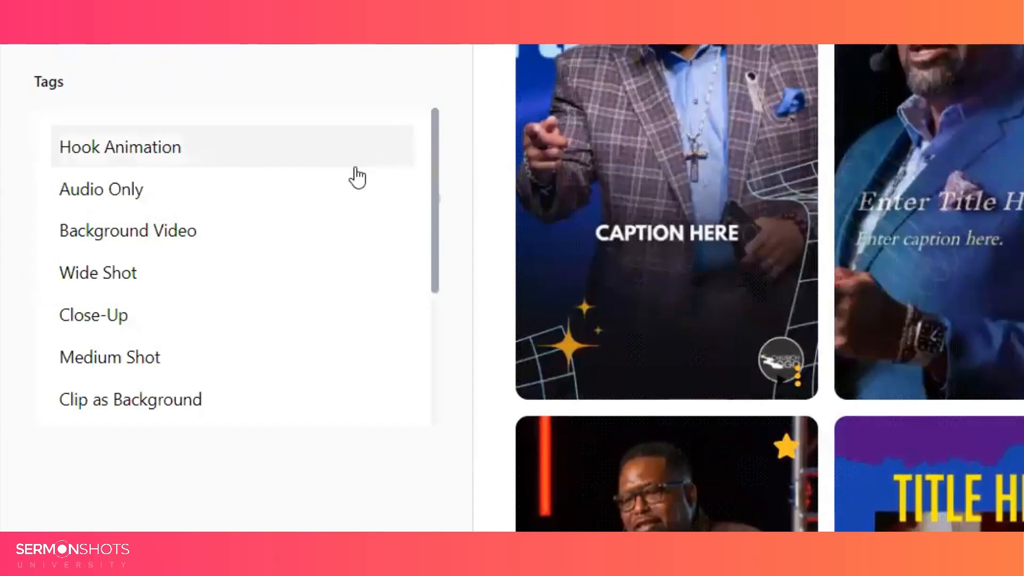
left_click(299, 319)
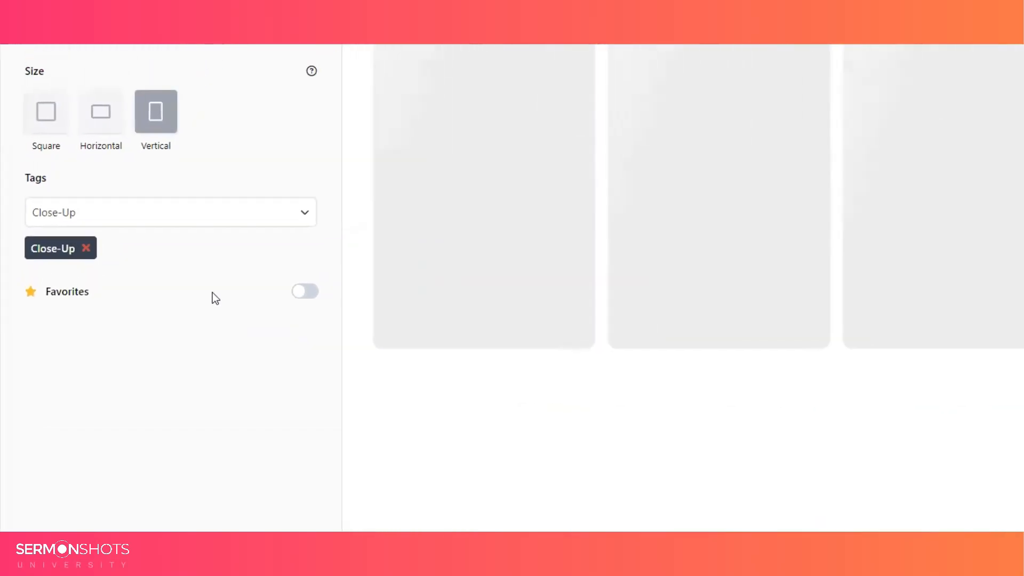
left_click(264, 213)
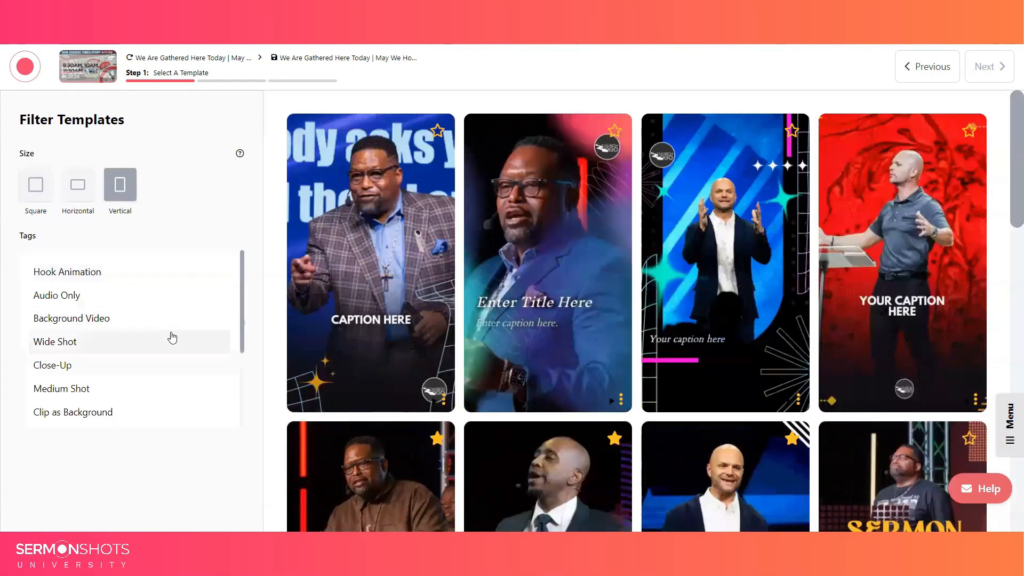
scroll(223, 311, "down", 3)
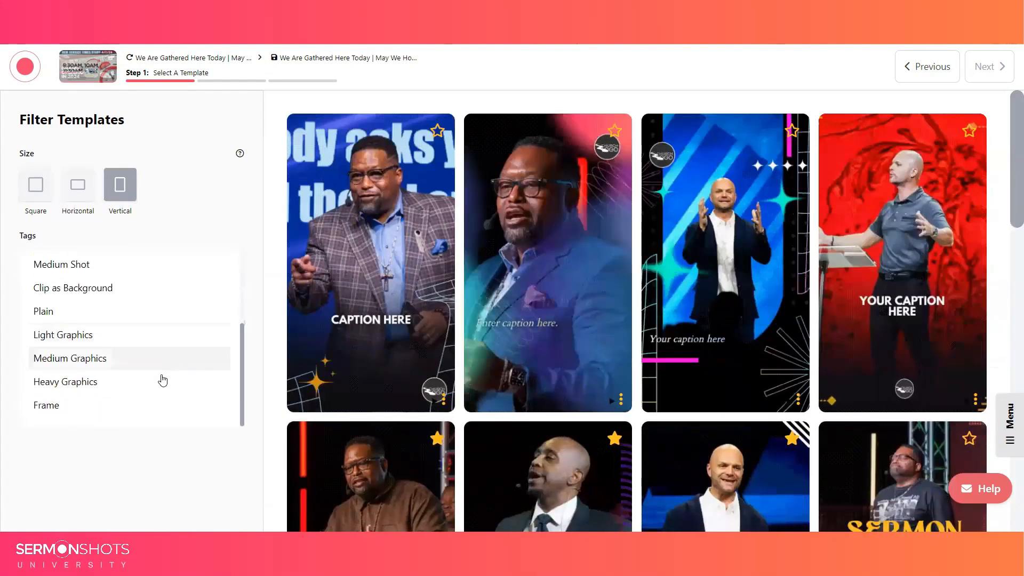
left_click(156, 391)
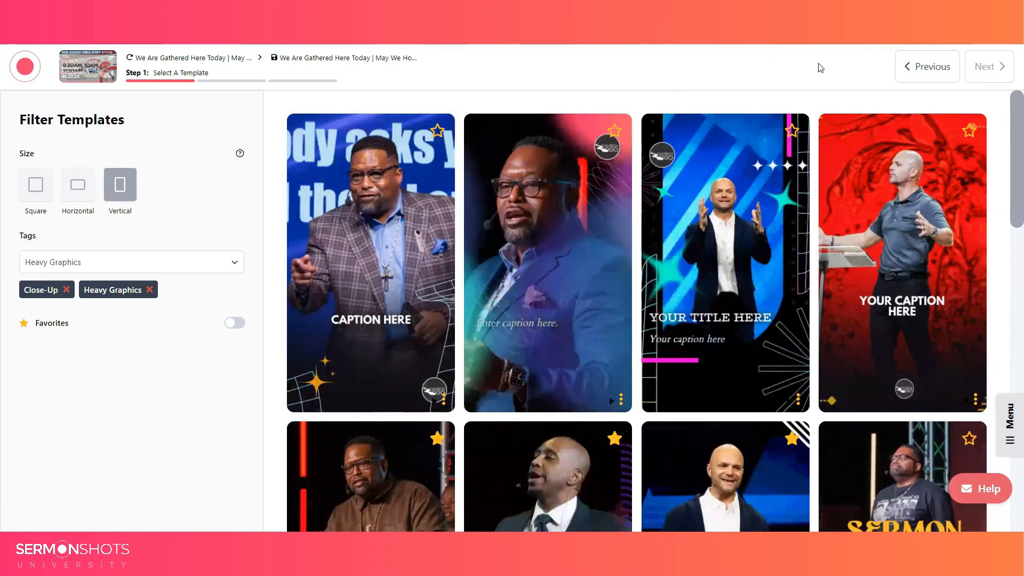
Step: Choose the vertical template with the red background and continue to subtitle selection
left_click(894, 198)
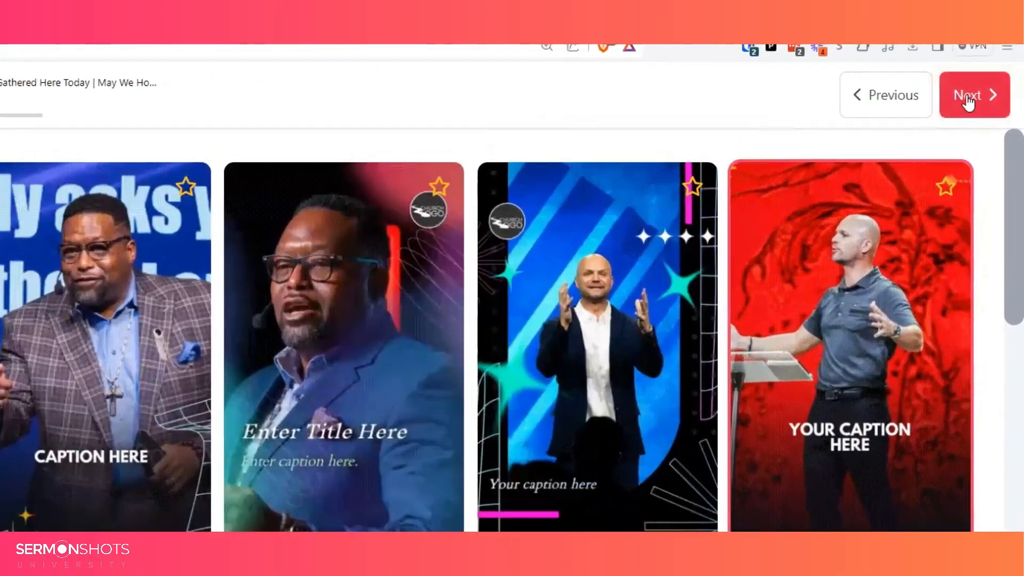
left_click(968, 97)
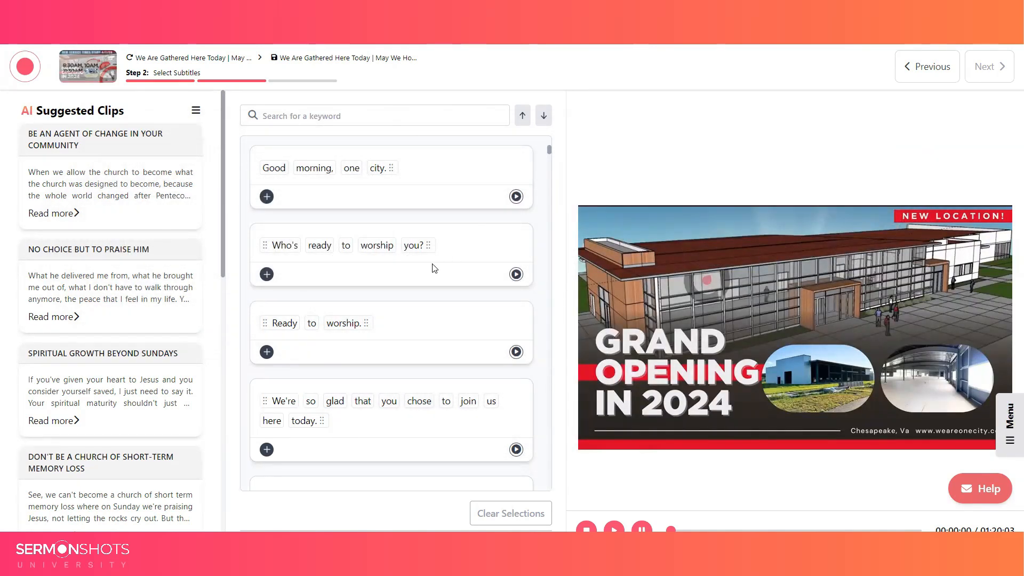
Step: Look through the transcript captions and try editing words in the "Who's ready to worship you?" caption
scroll(435, 268, "down", 10)
scroll(438, 266, "up", 6)
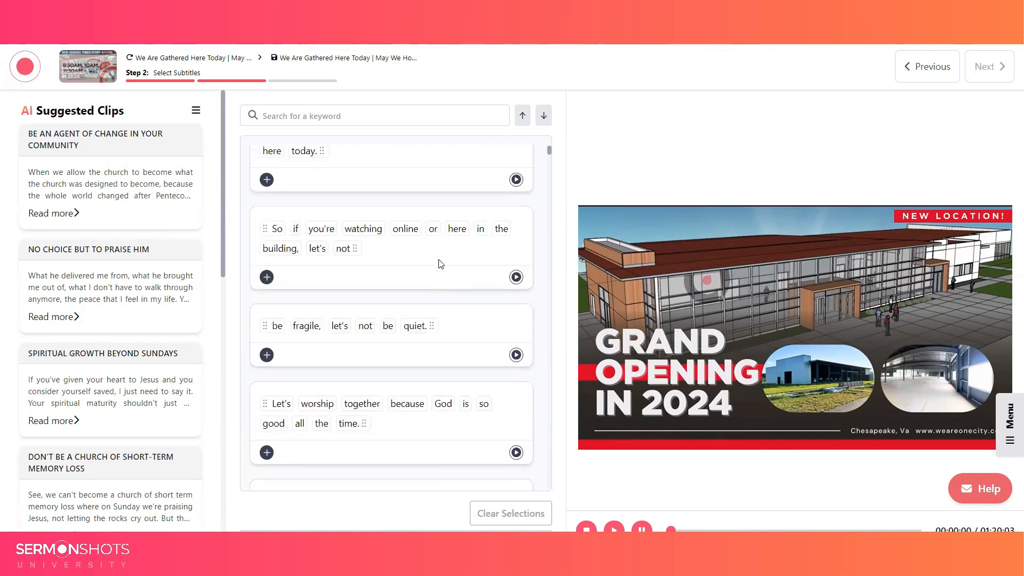
scroll(440, 264, "up", 5)
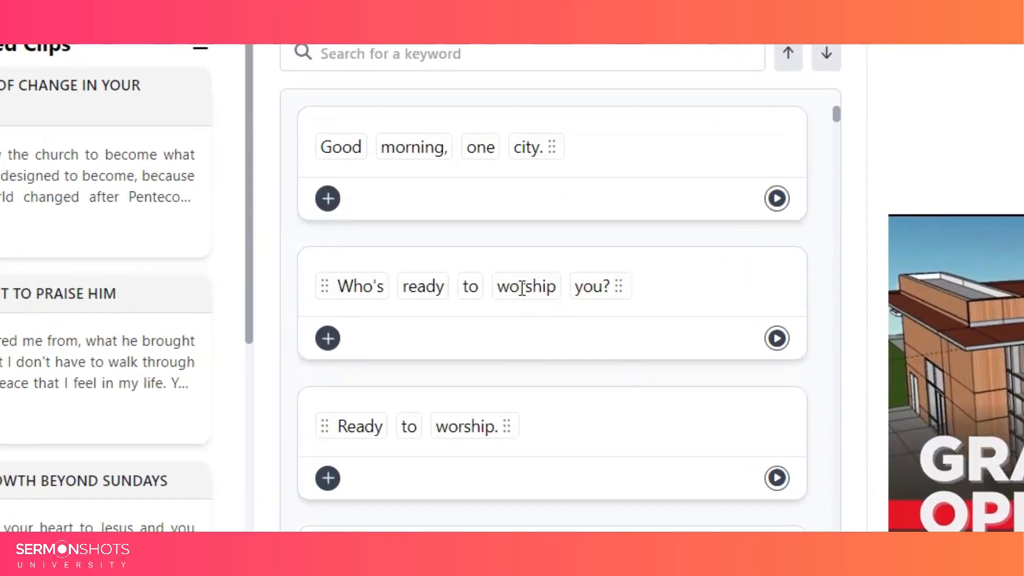
double_click(523, 288)
left_click(930, 128)
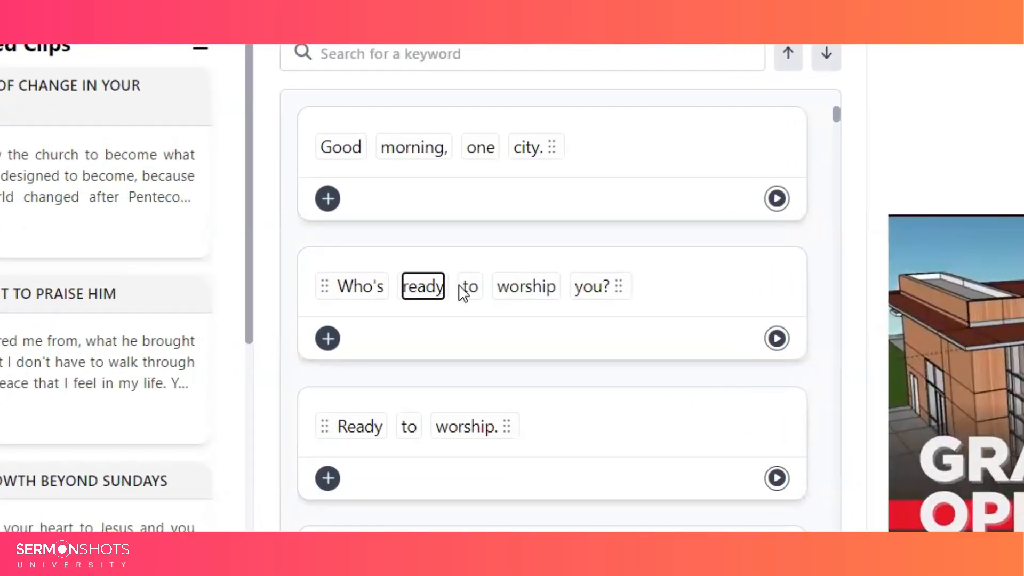
type("a")
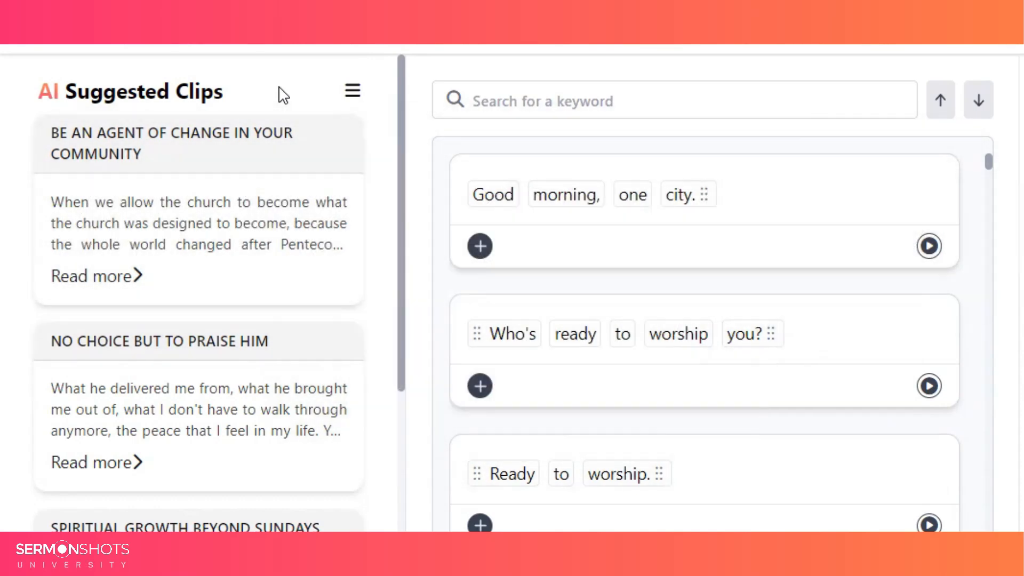
Step: Look through the AI suggested clips and select "Be an Agent of Change in Your Community"
scroll(282, 95, "down", 15)
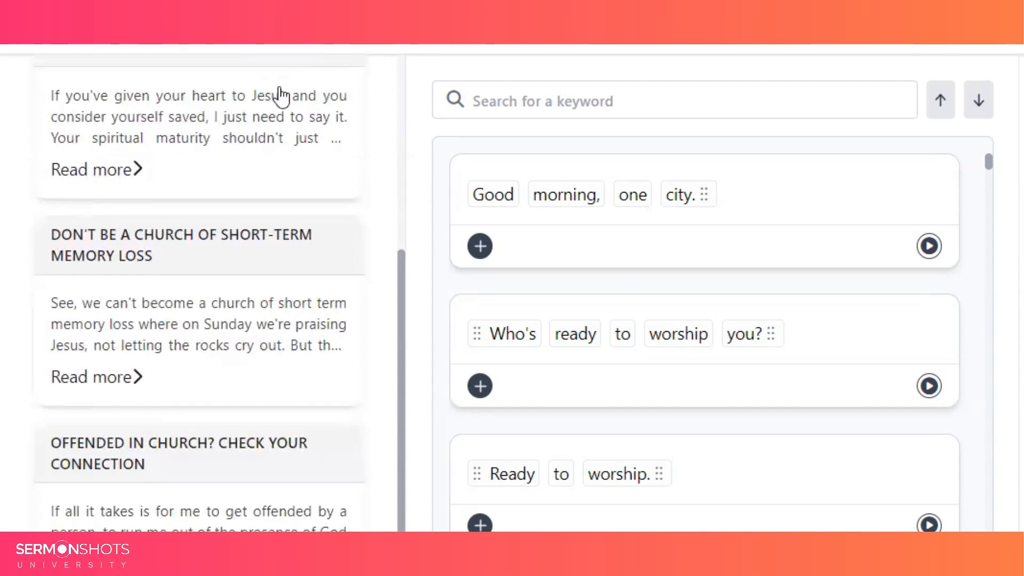
scroll(281, 96, "up", 15)
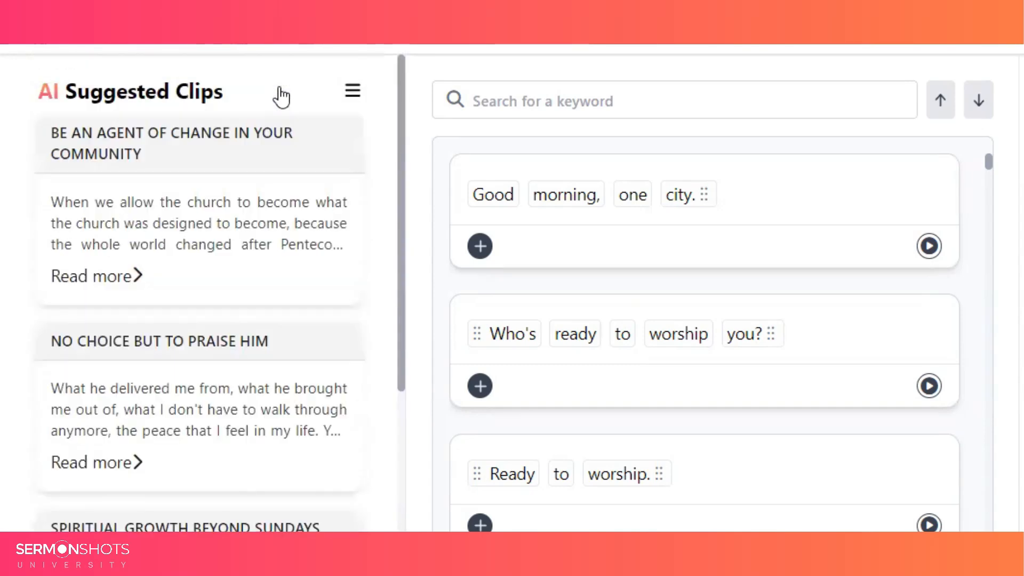
left_click(196, 238)
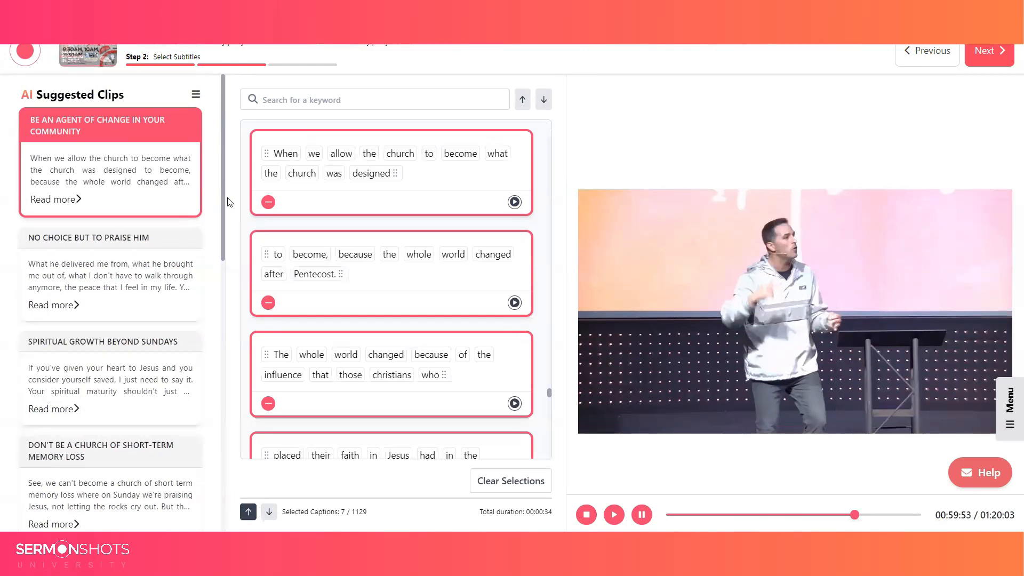
Step: Swap the selected caption ending "that I would carry" for the "So at the last Supper" caption, and clear all caption selections
scroll(322, 234, "down", 10)
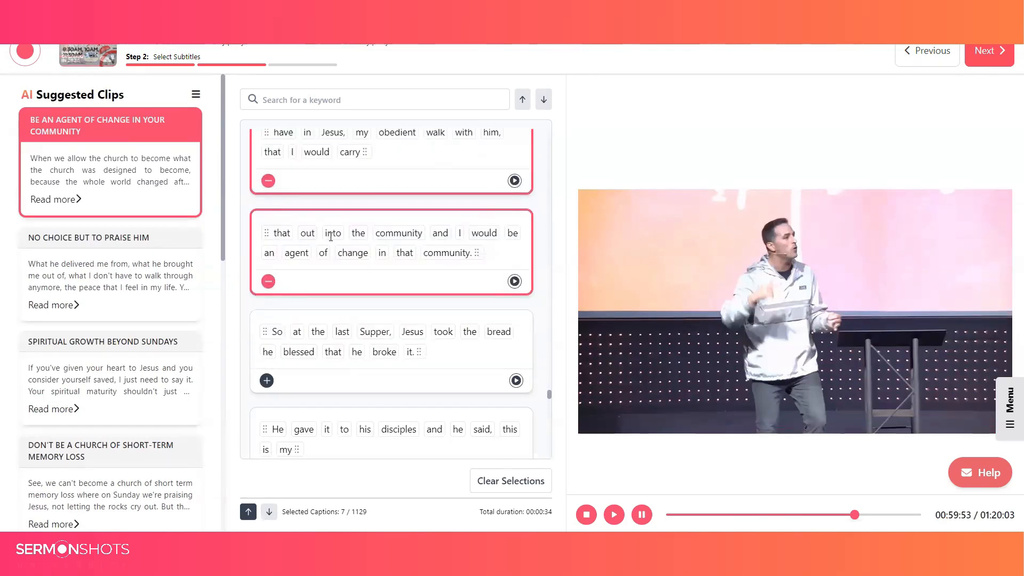
left_click(269, 182)
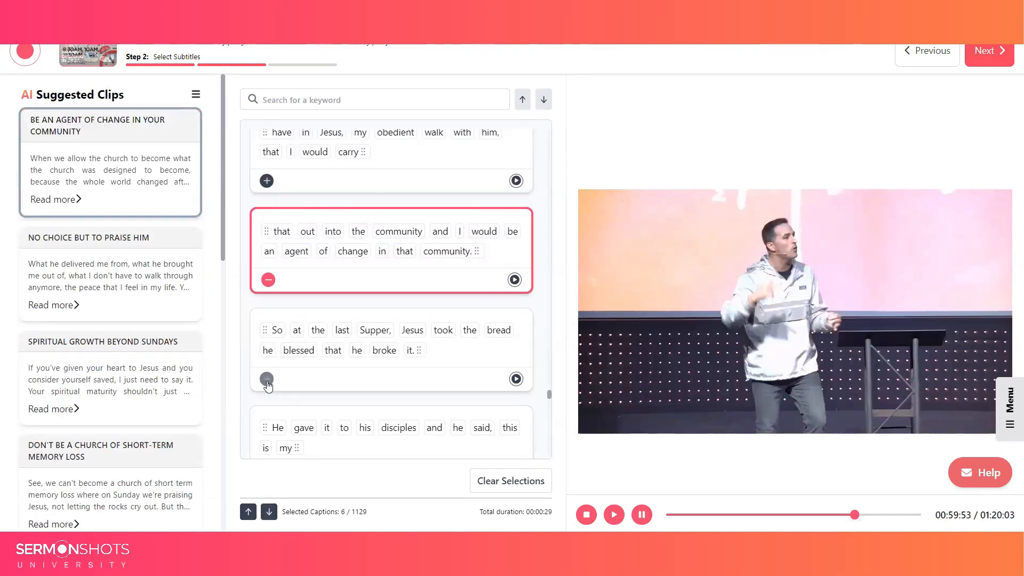
left_click(267, 379)
scroll(271, 383, "down", 4)
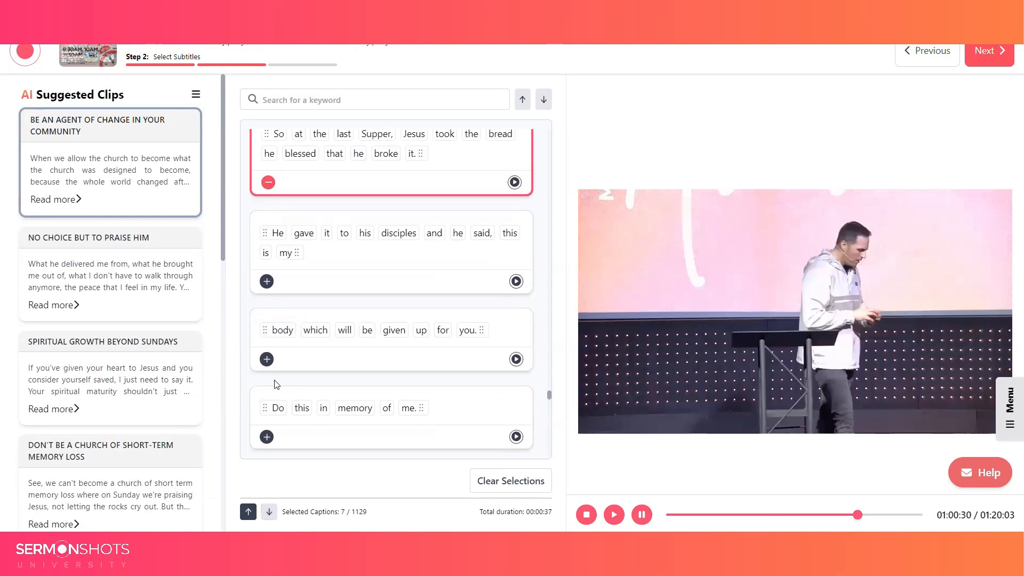
left_click(520, 482)
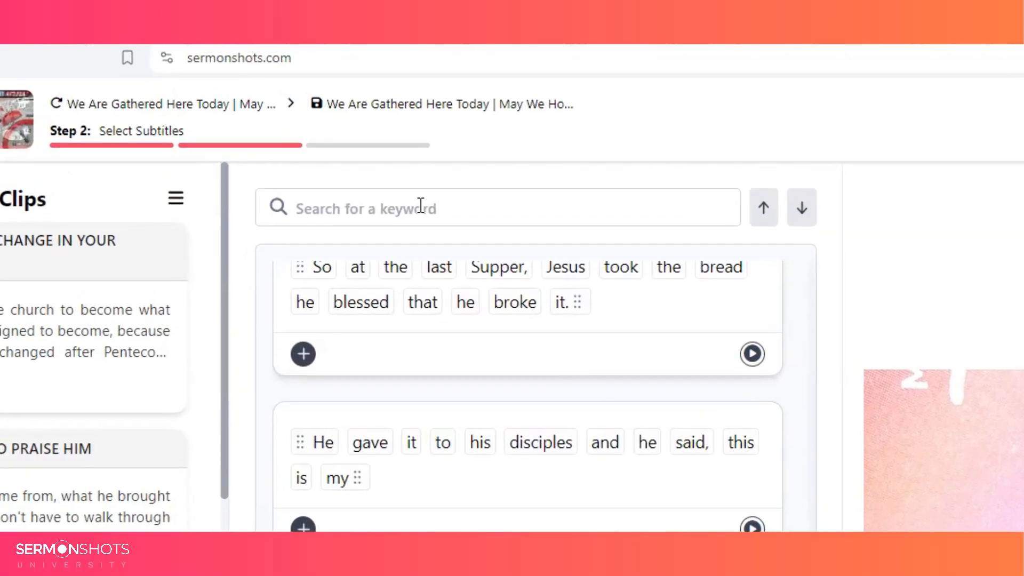
Step: Search the transcript for "blessed" and go to the second match
left_click(421, 206)
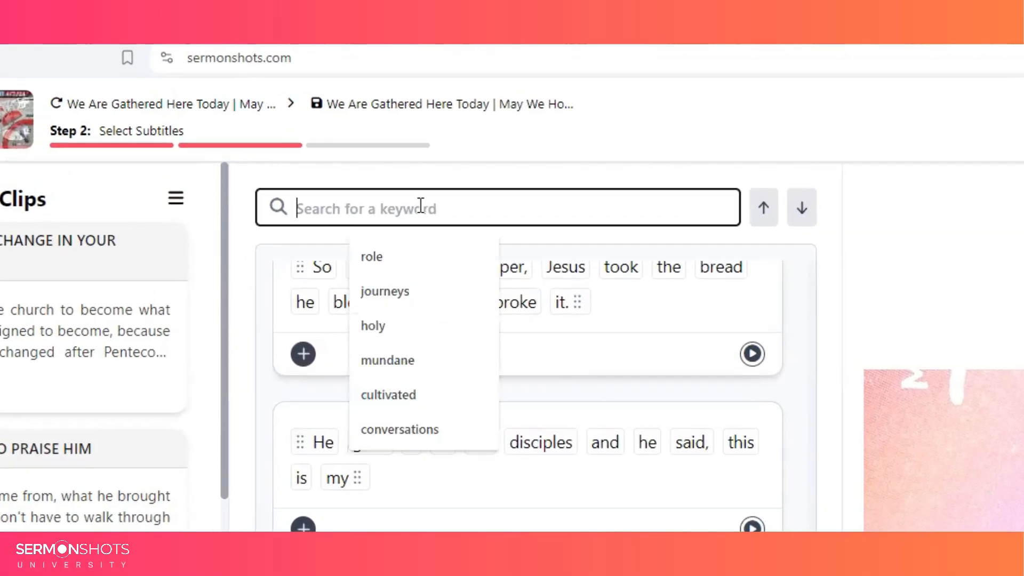
type("blesse")
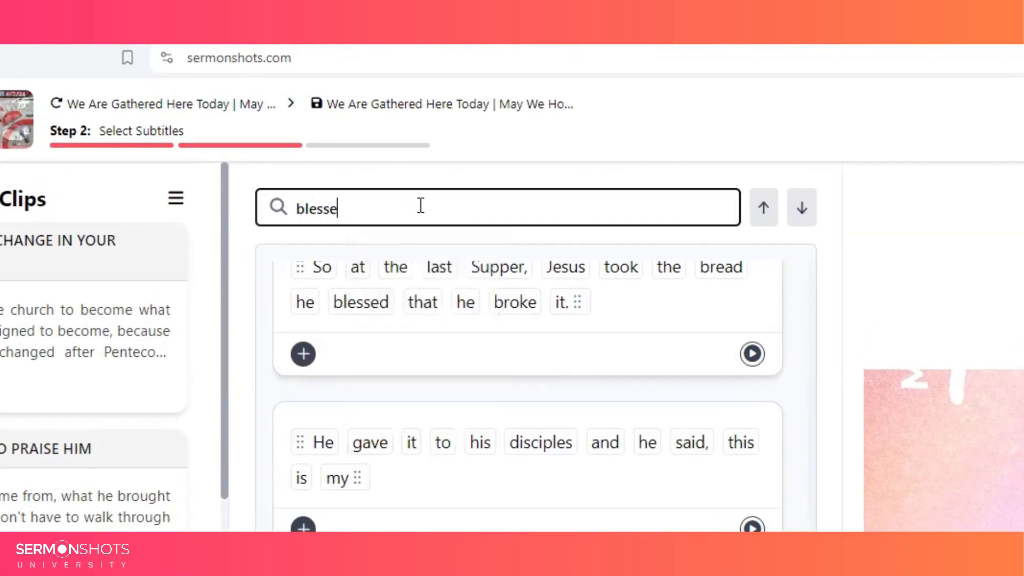
type("d")
key("Return")
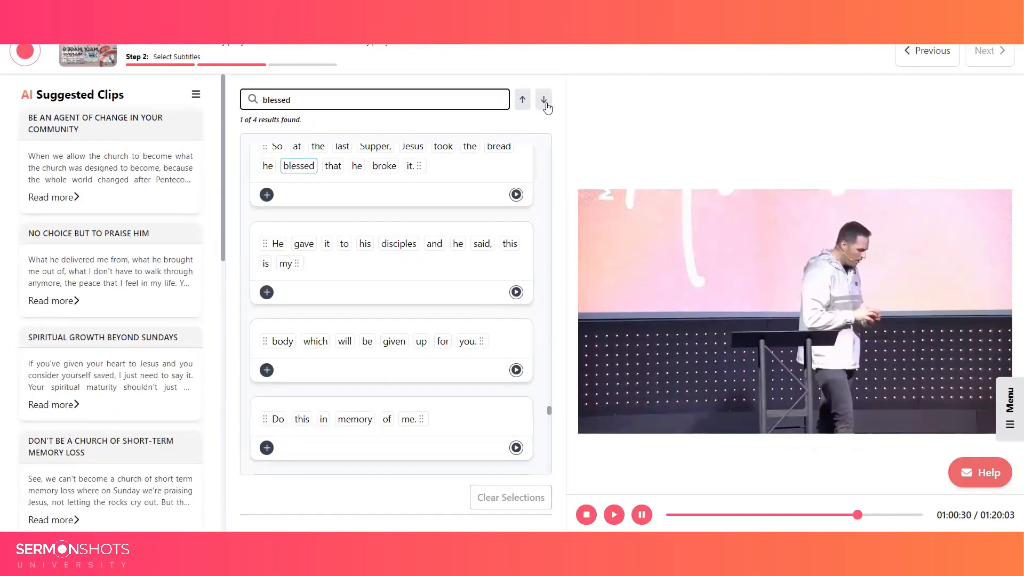
left_click(546, 104)
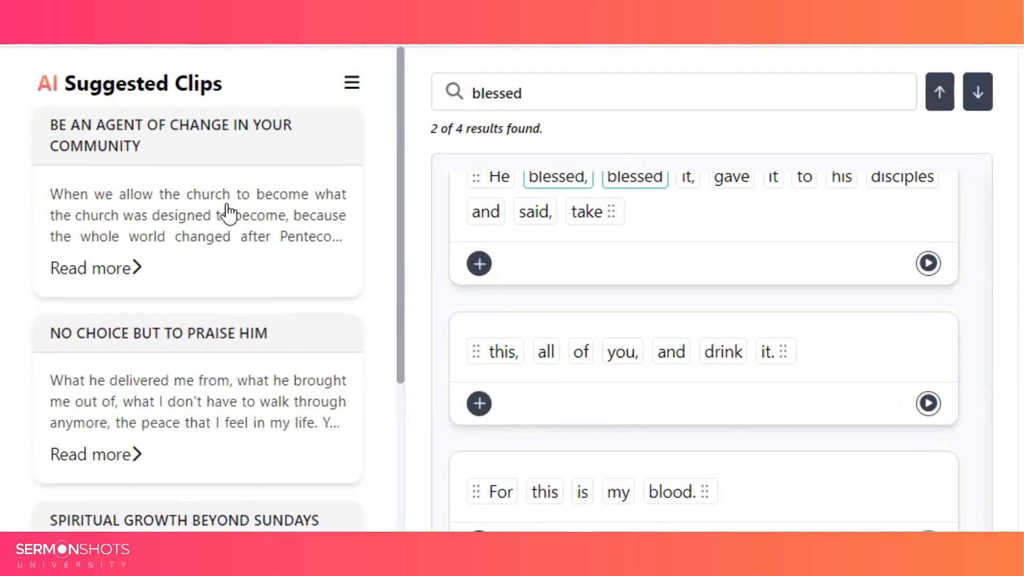
Step: Select the AI suggested clip "Be an Agent of Change in Your Community", continue to the clip preview and play it
left_click(128, 166)
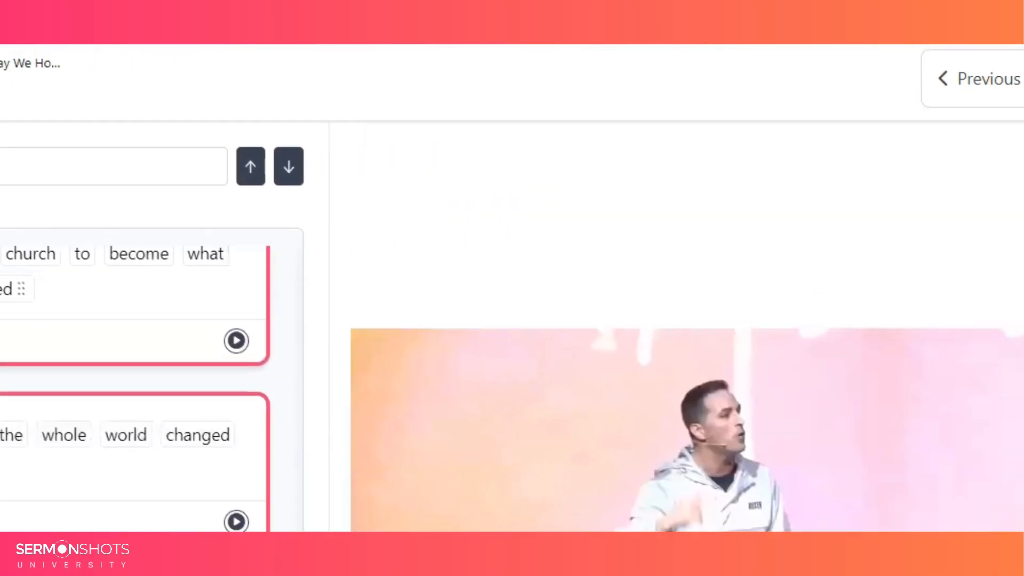
left_click(968, 93)
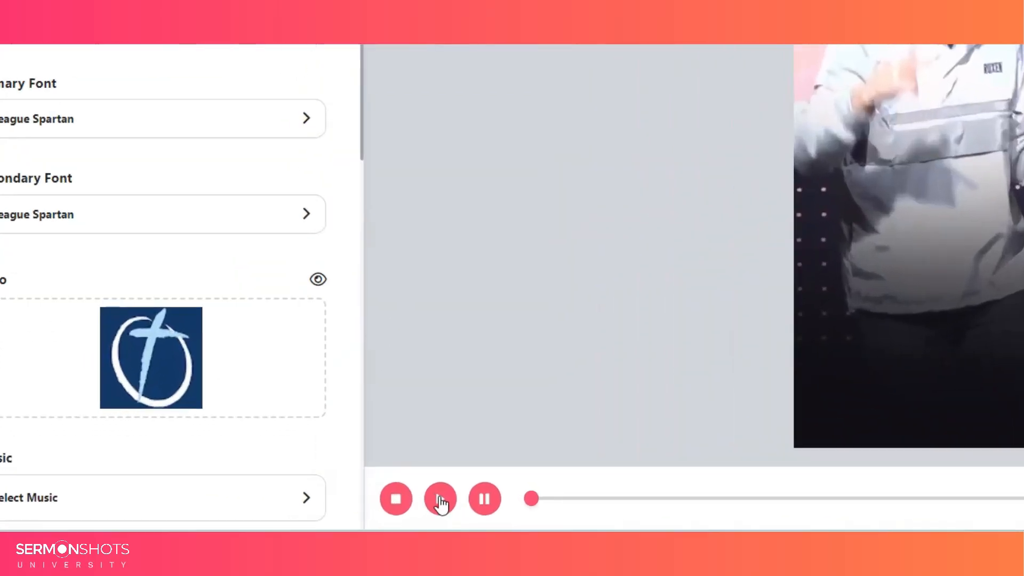
left_click(312, 514)
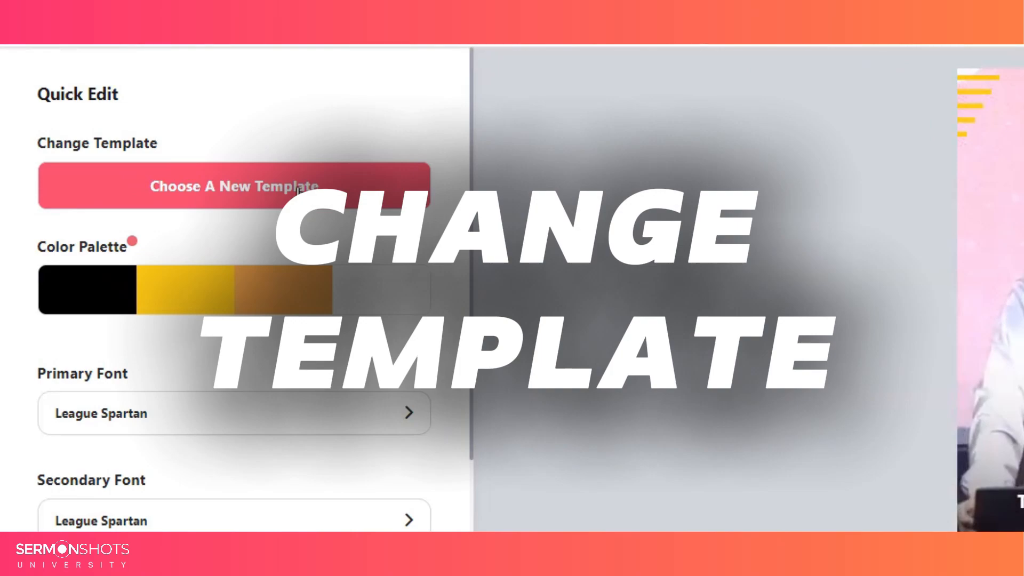
Step: Change the clip's template to the one with white diagonal corner stripes and blue shapes, and return to the quick edit options
left_click(297, 191)
scroll(296, 304, "down", 3)
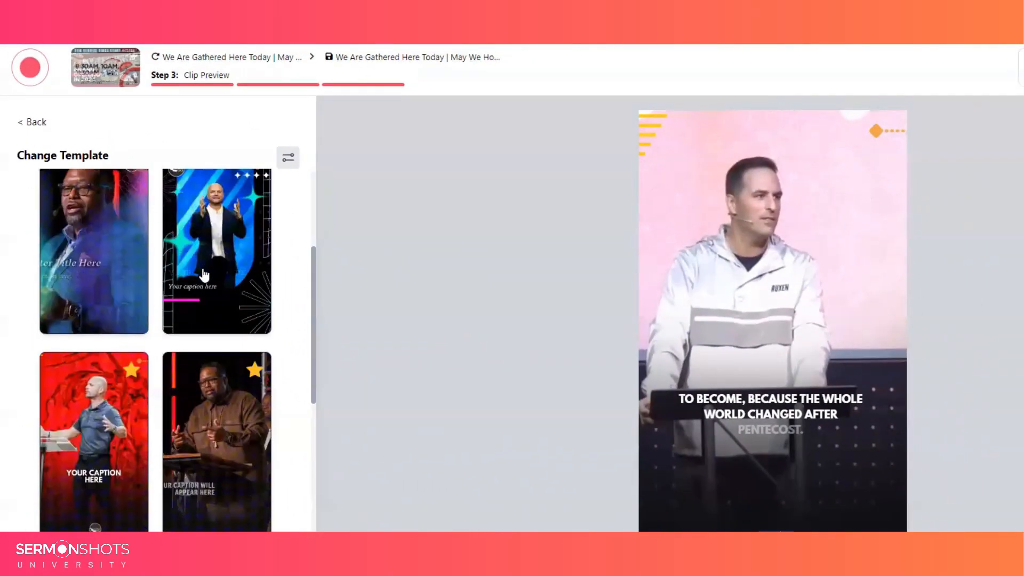
scroll(204, 274, "down", 3)
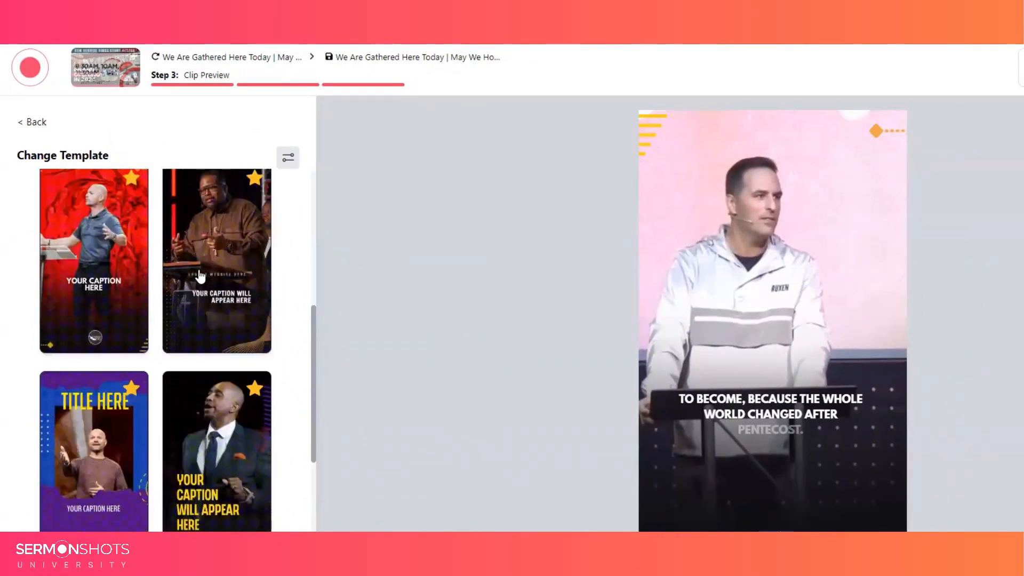
scroll(206, 320, "down", 3)
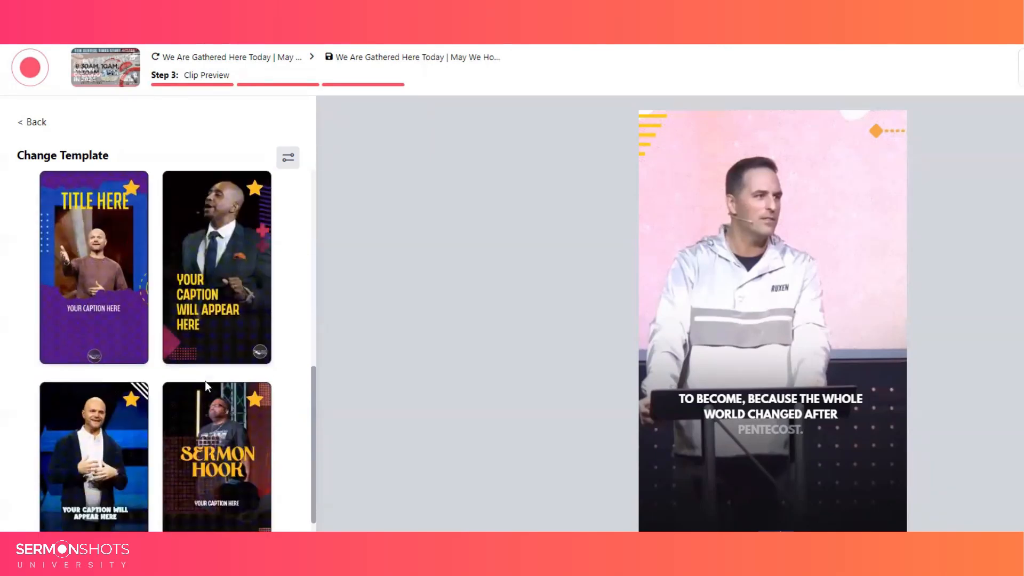
scroll(205, 381, "down", 2)
left_click(102, 419)
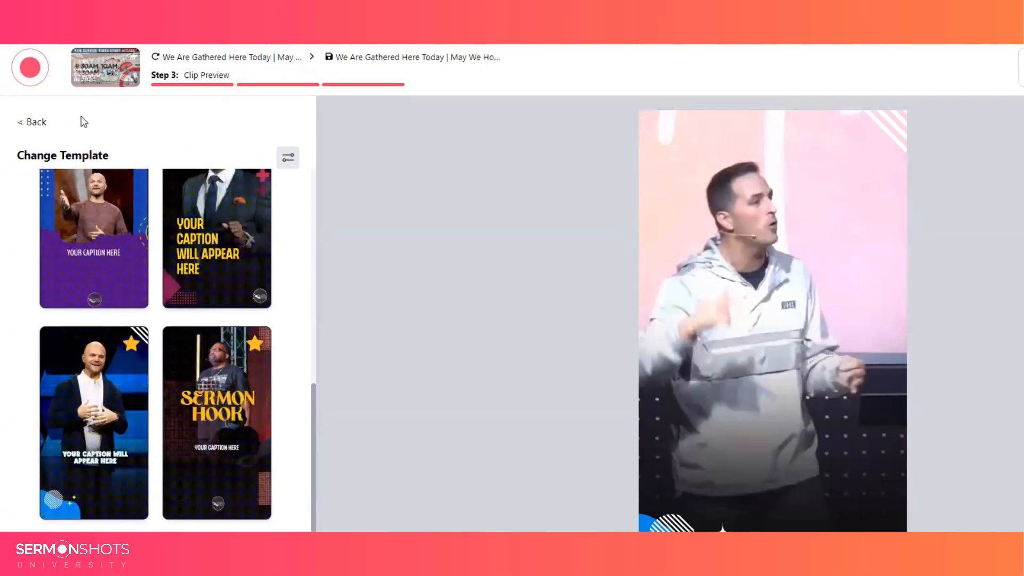
left_click(37, 122)
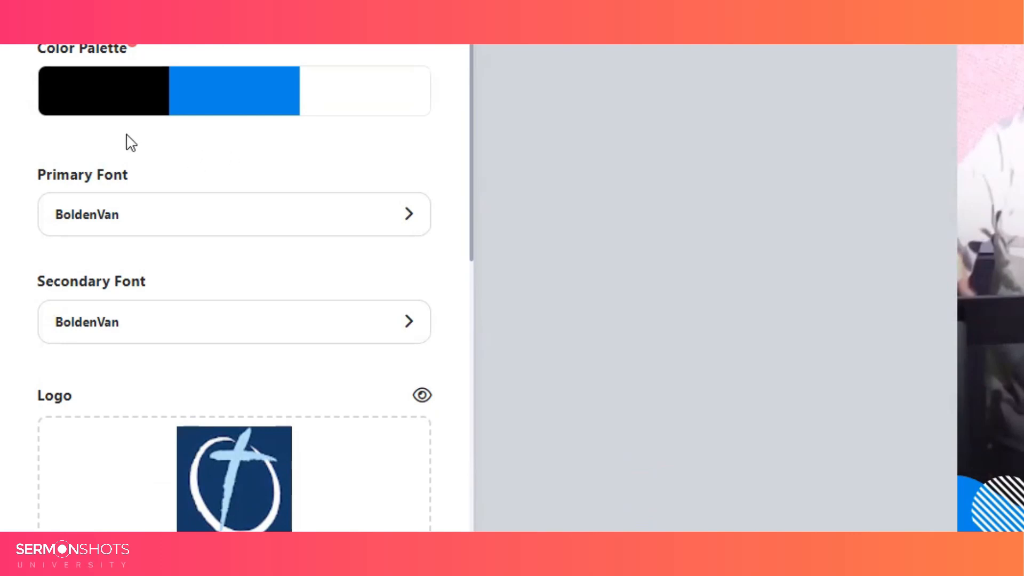
Step: Examine the colour picker for the black palette colour and look through the available primary fonts
left_click(111, 97)
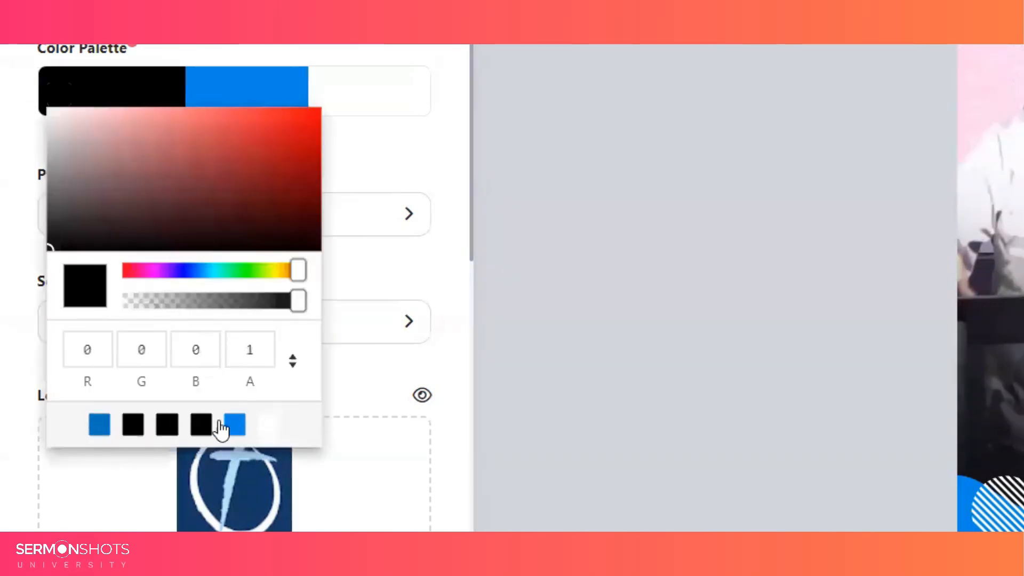
left_click(293, 363)
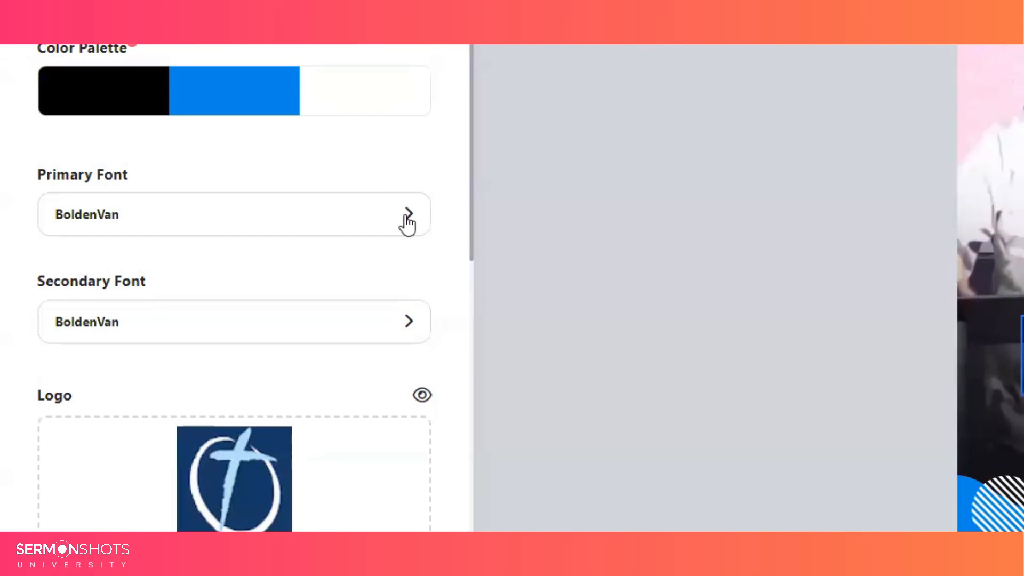
left_click(406, 216)
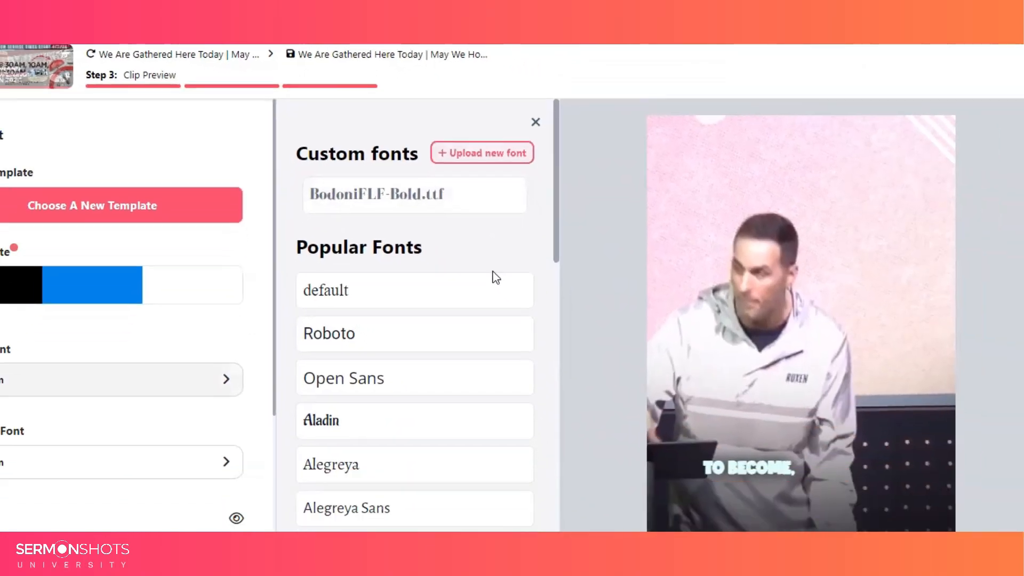
scroll(418, 203, "down", 10)
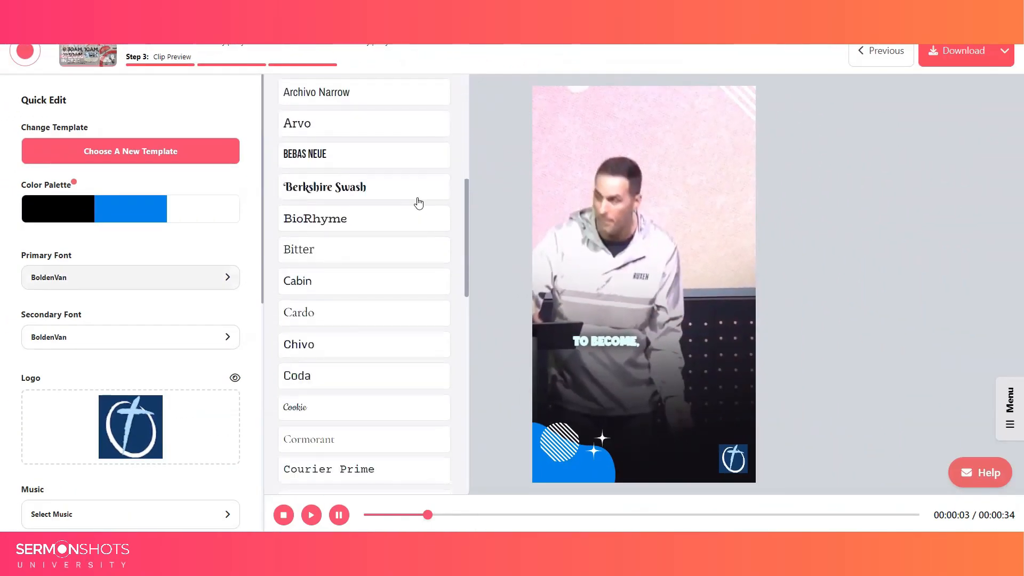
scroll(419, 203, "up", 10)
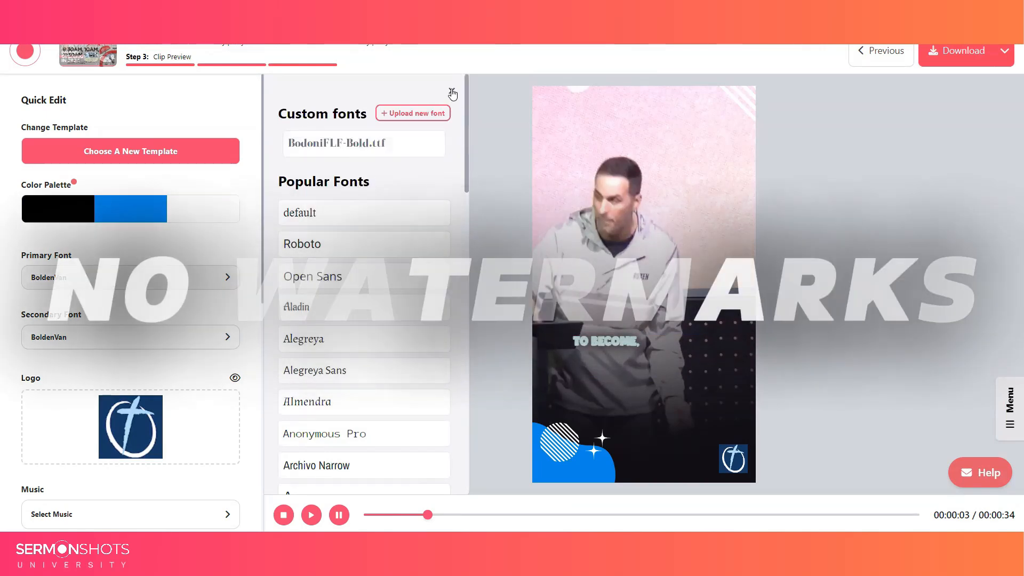
left_click(452, 92)
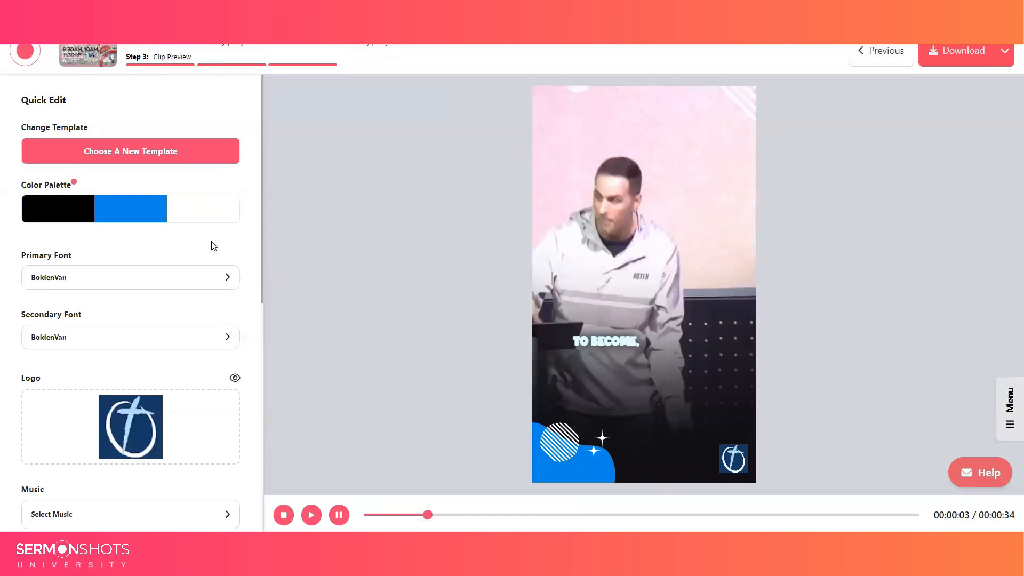
Step: Toggle the logo's visibility off and back on, and replace the logo with the "facebook logo" image file
scroll(224, 230, "down", 3)
scroll(447, 192, "down", 2)
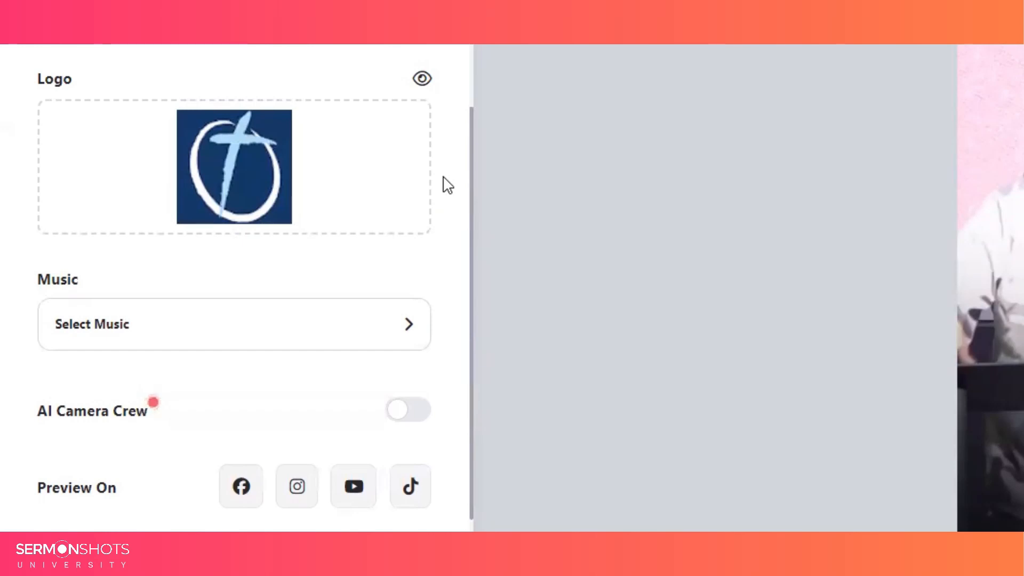
left_click(421, 79)
left_click(421, 80)
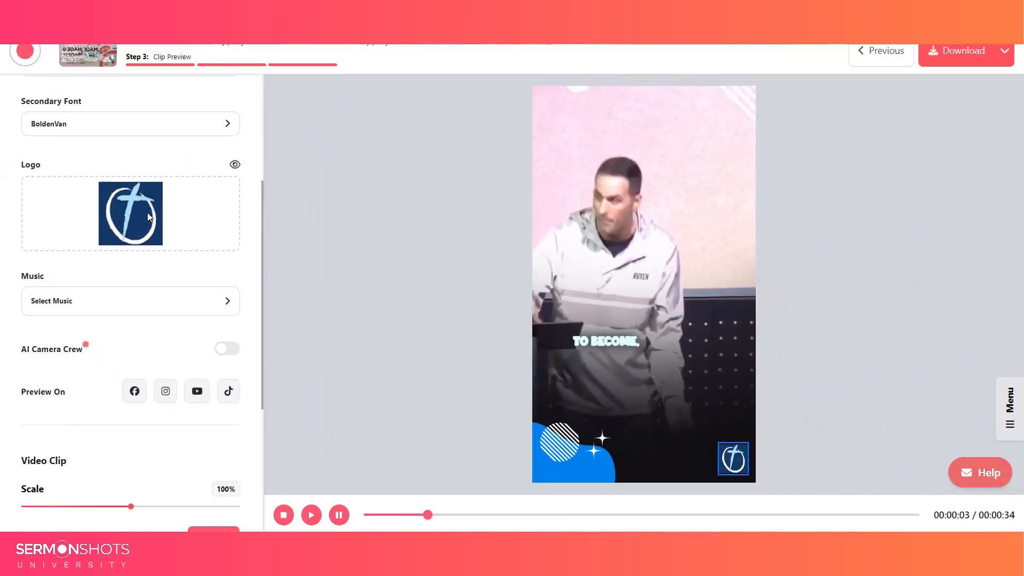
left_click(262, 163)
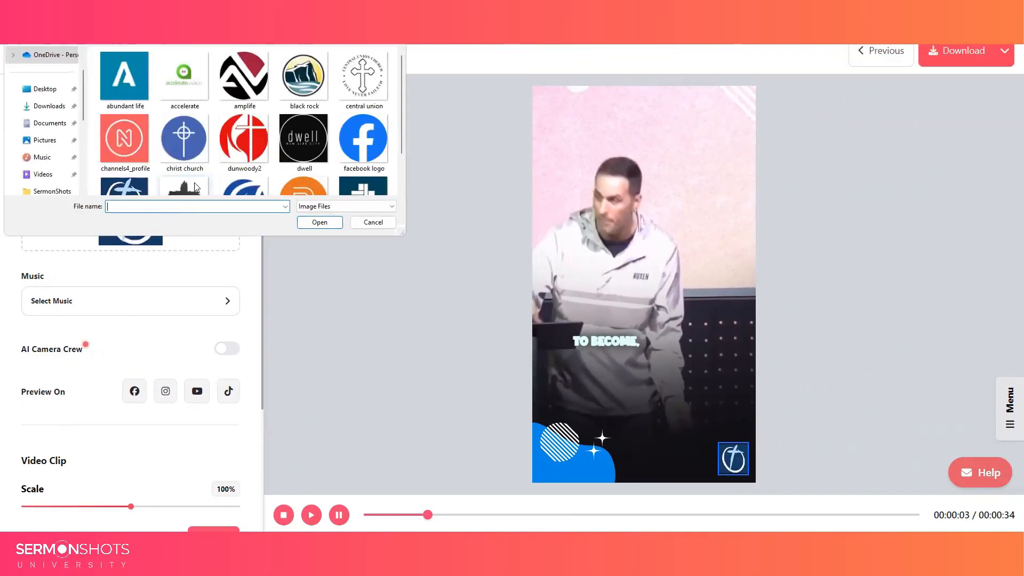
left_click(347, 176)
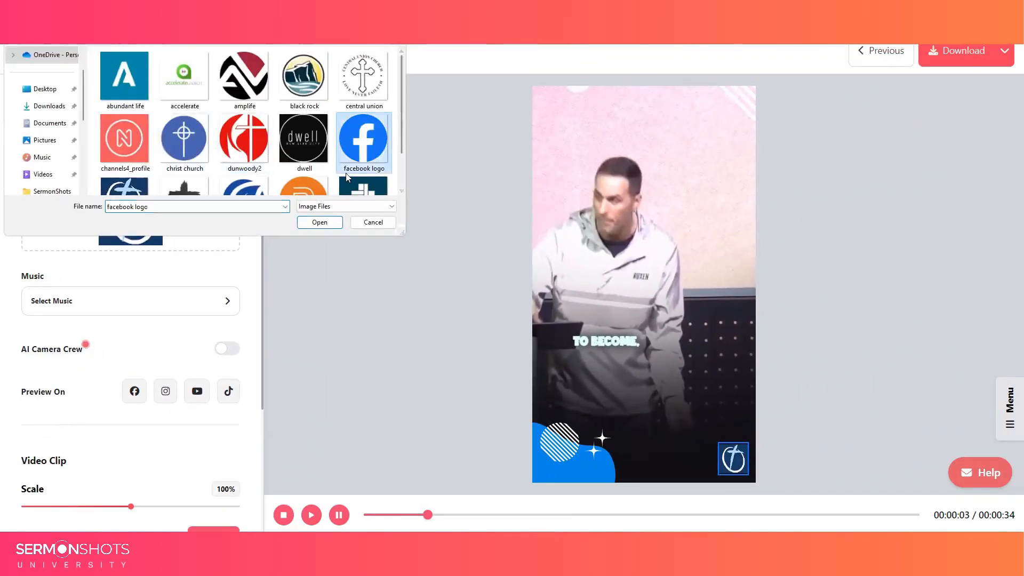
left_click(328, 222)
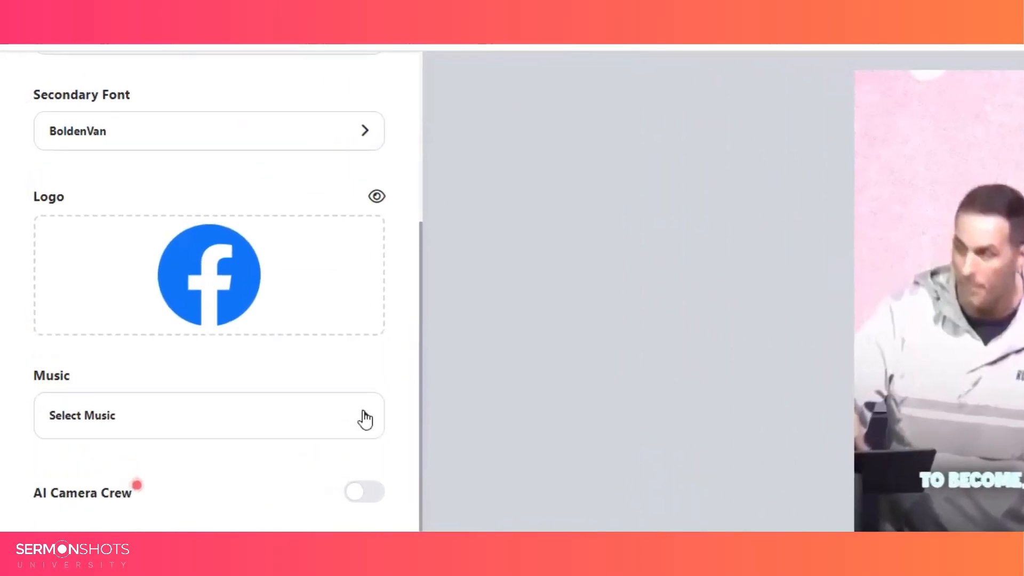
Step: Look through the personal and community music and add better-day-186374.mp3 as the clip's background music
left_click(228, 302)
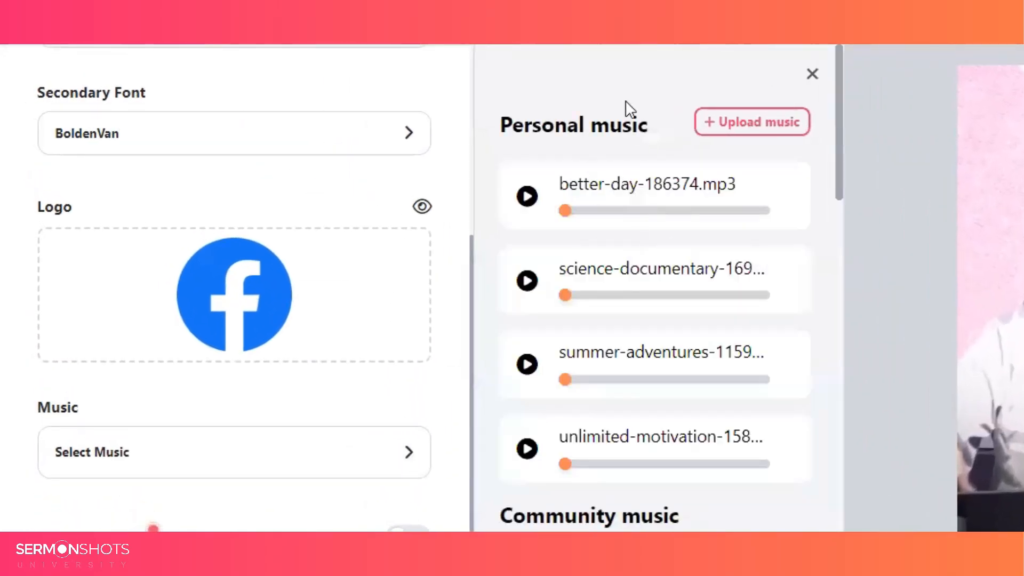
left_click(754, 125)
scroll(714, 341, "down", 3)
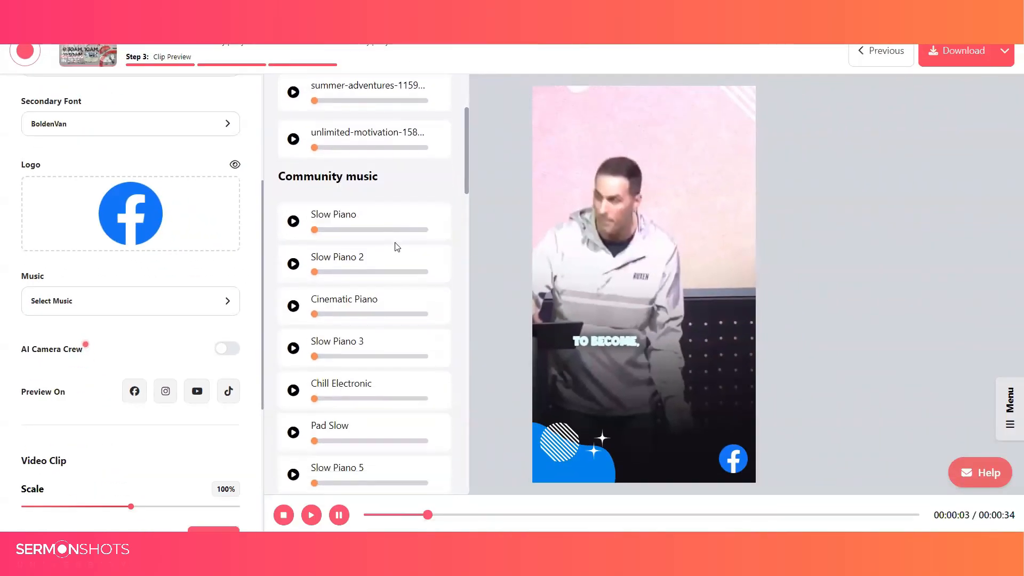
scroll(398, 246, "down", 7)
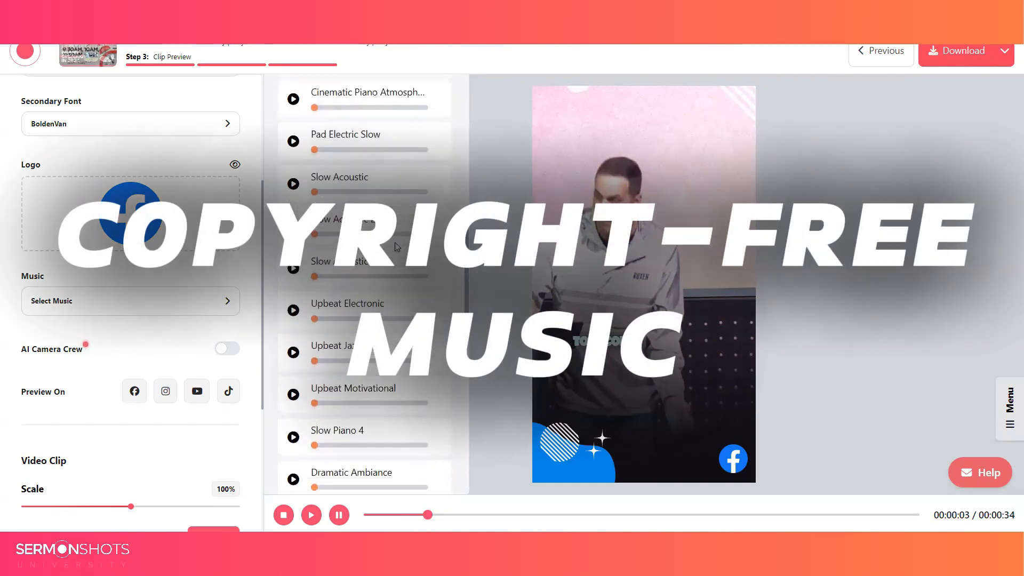
scroll(397, 246, "up", 10)
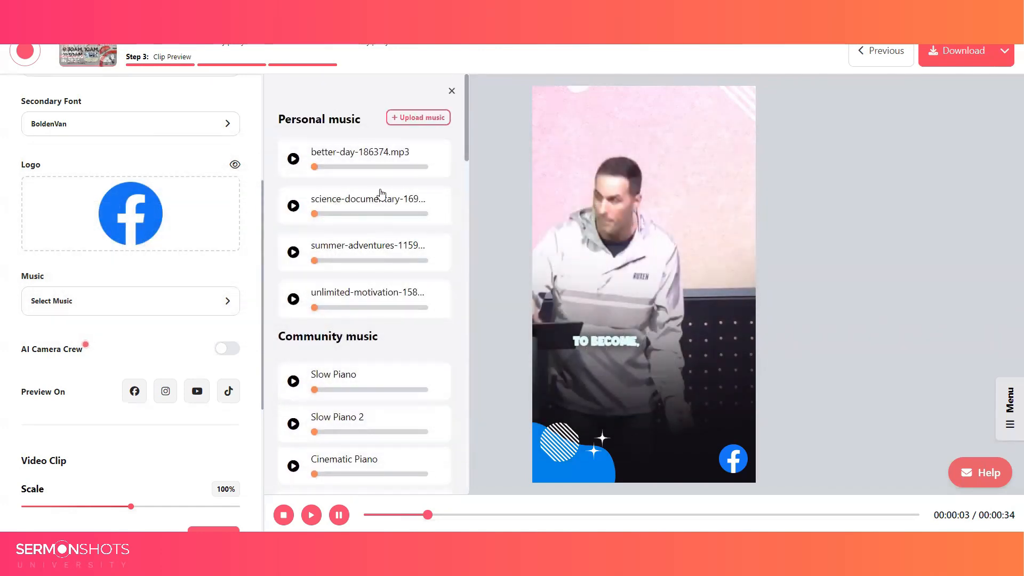
left_click(376, 153)
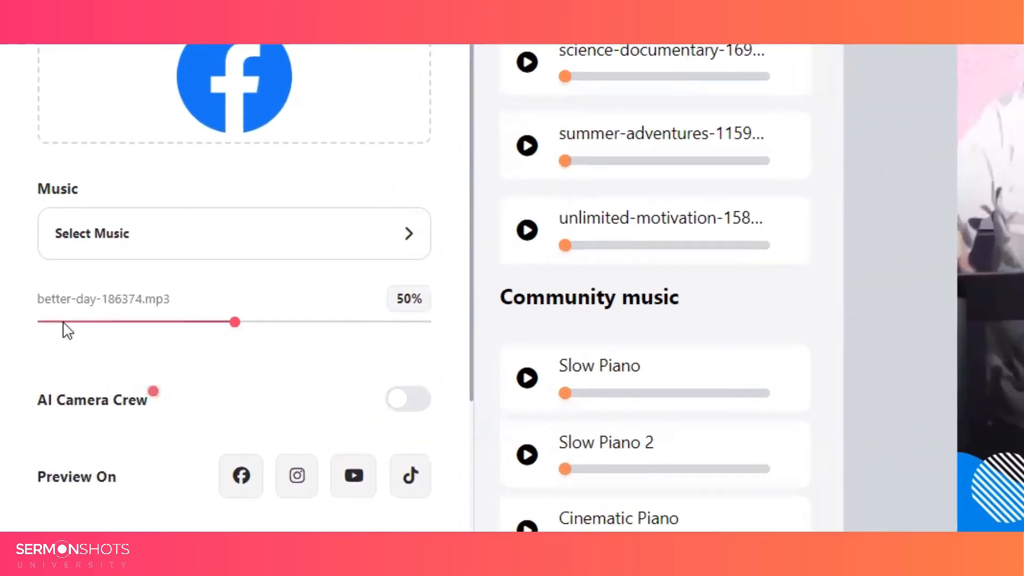
Step: Set the background music volume to 6% and reset the clip's playback to the start
left_click_drag(63, 323, 265, 324)
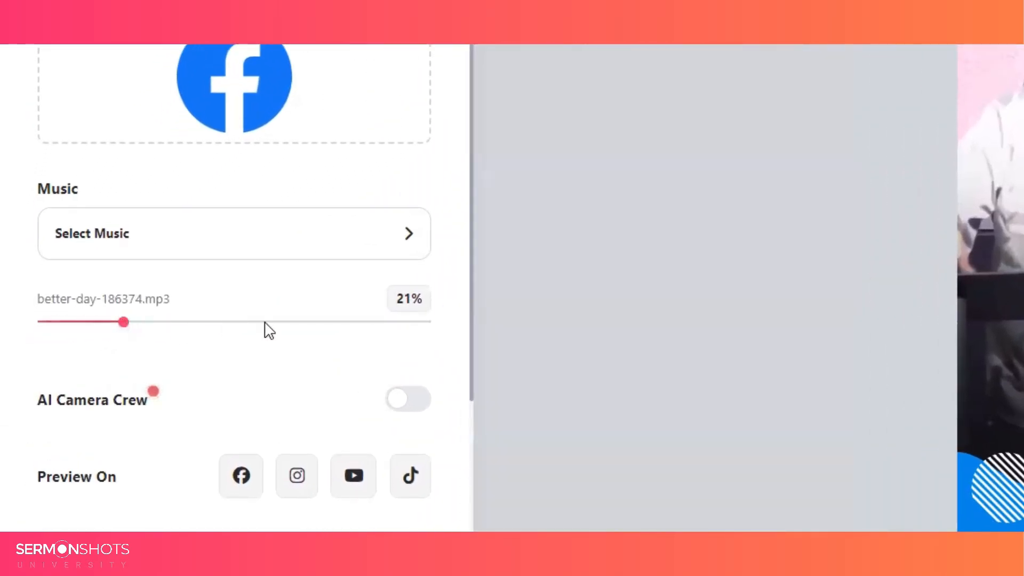
left_click(364, 322)
left_click(66, 322)
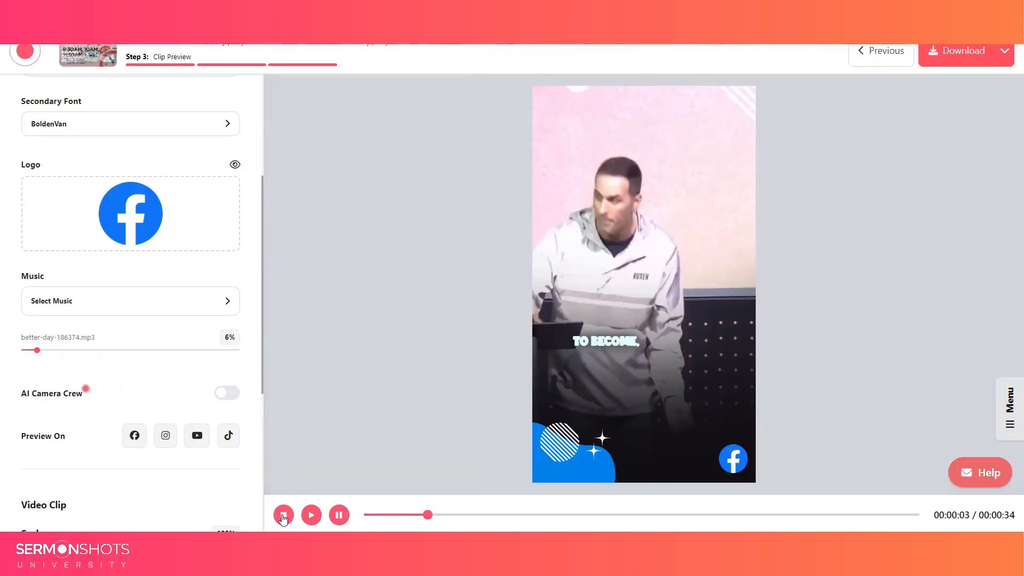
left_click(283, 515)
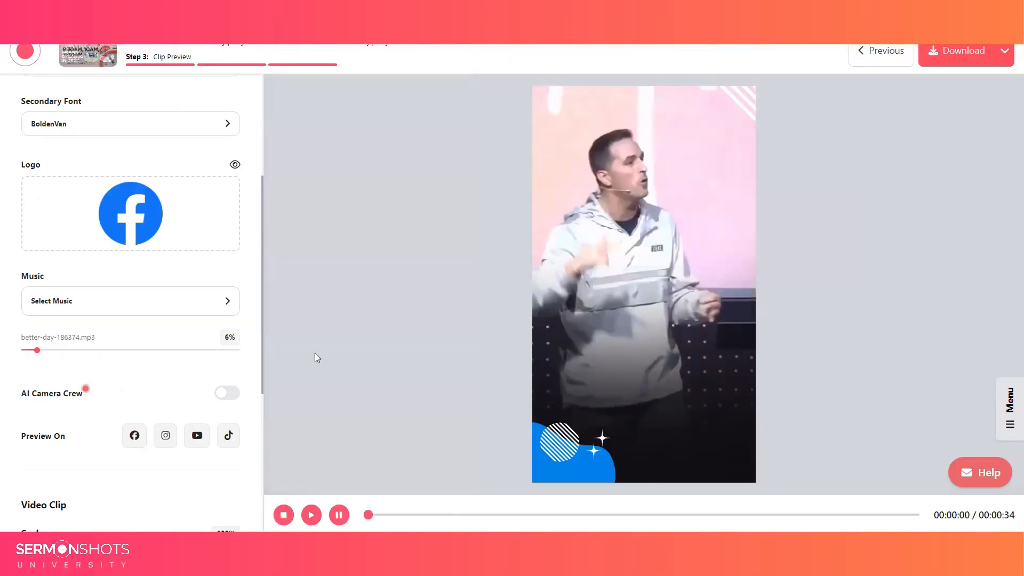
Step: Turn on AI Camera Crew for the clip and play the video to check the speaker tracking
scroll(106, 352, "down", 2)
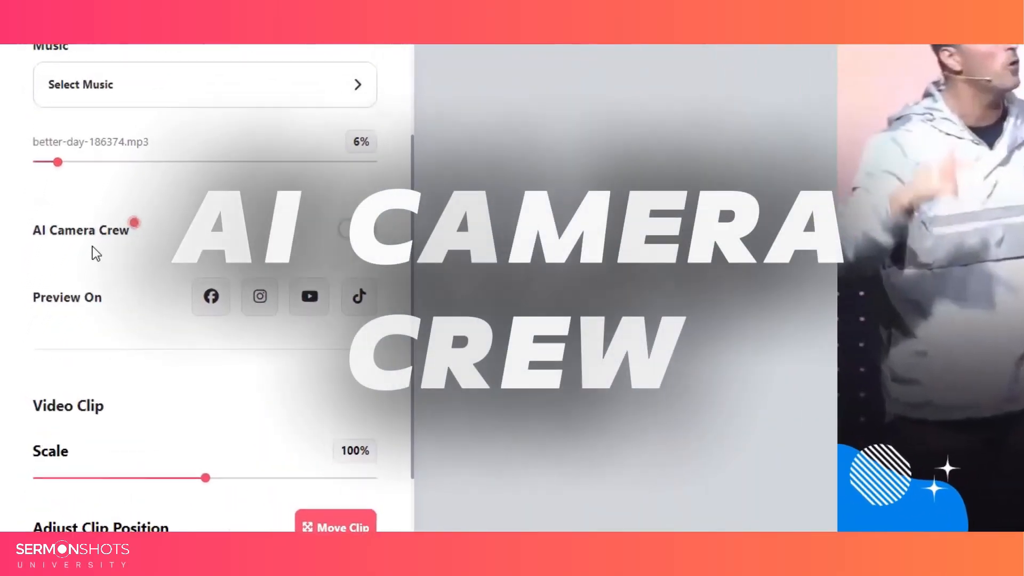
left_click(354, 229)
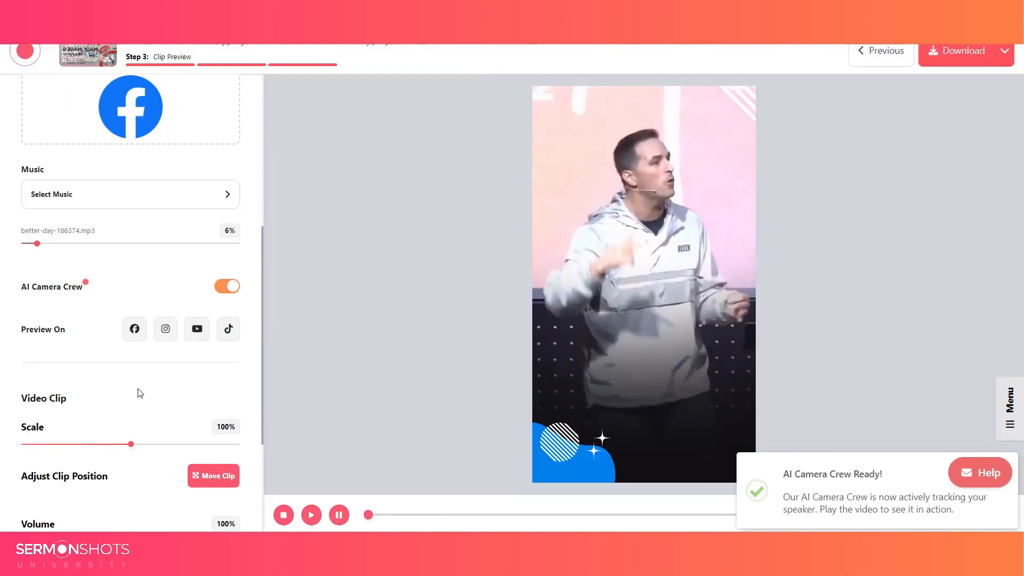
left_click(312, 515)
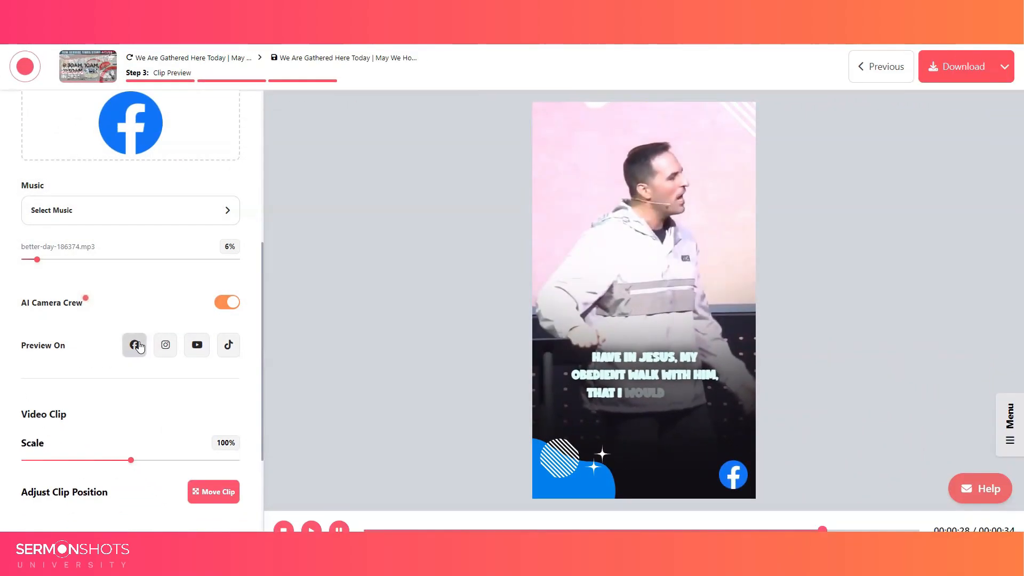
Step: Preview the clip with the Facebook, Instagram, YouTube and TikTok overlays, and turn the overlay off
left_click(221, 360)
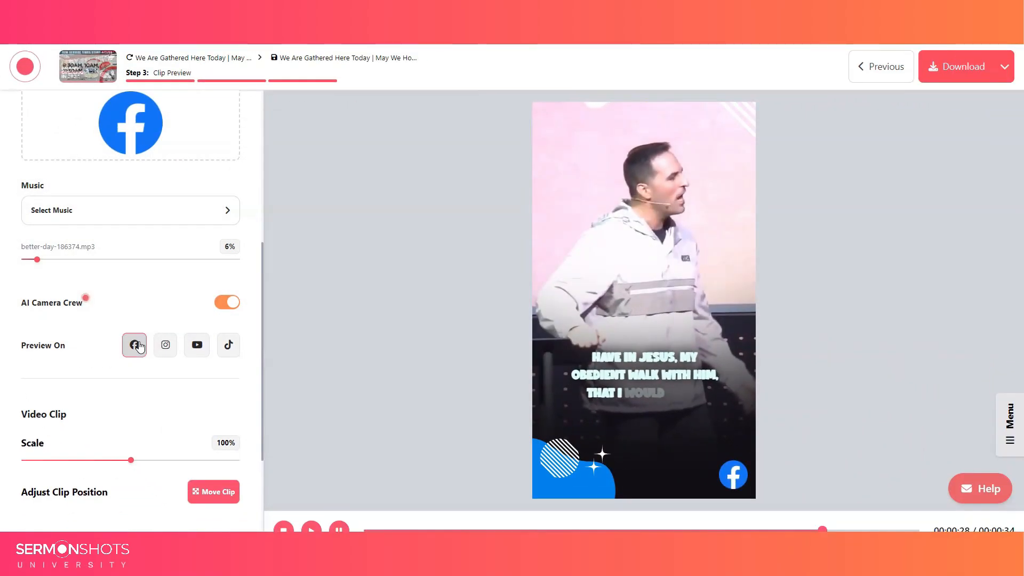
left_click(165, 346)
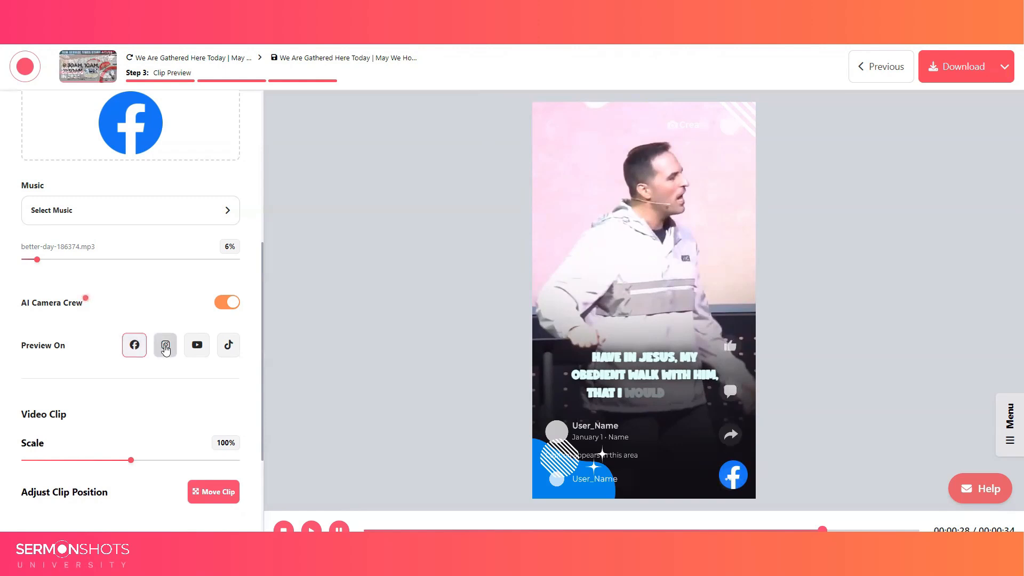
left_click(198, 348)
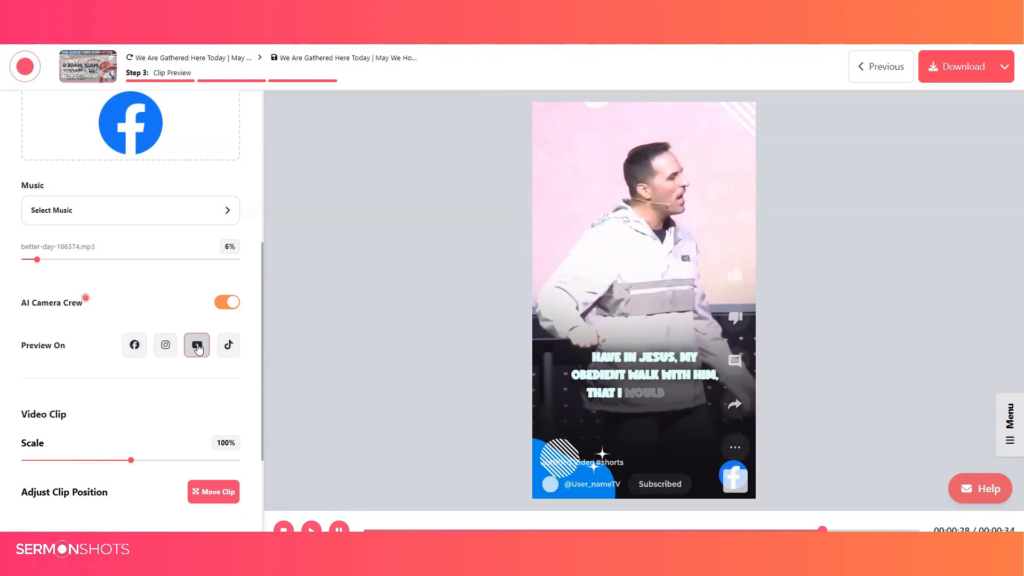
left_click(229, 348)
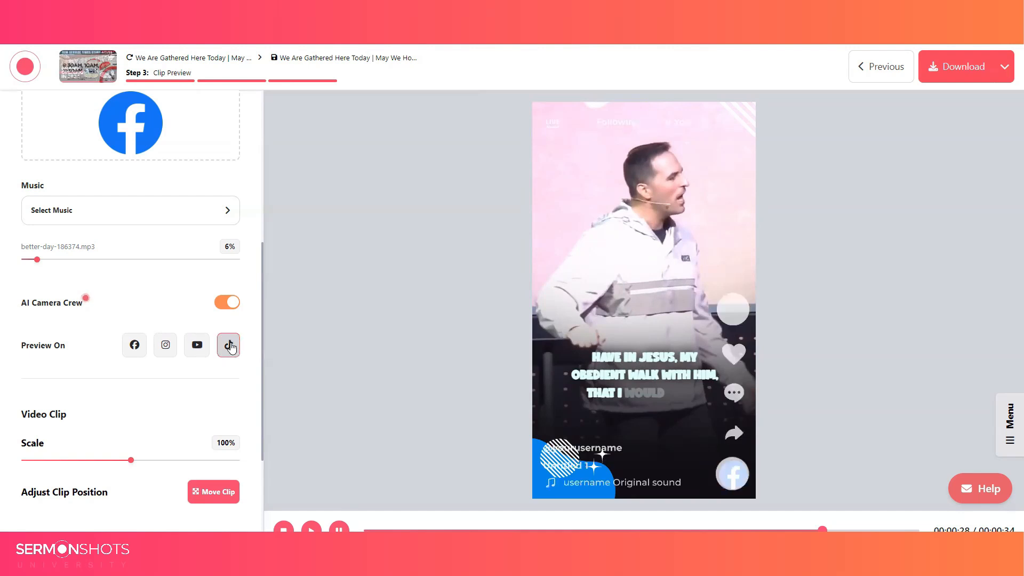
left_click(230, 347)
Step: Enlarge the diagonal stripes in the clip's upper-right corner and move the striped circle to the clip's upper-left corner
scroll(115, 381, "down", 2)
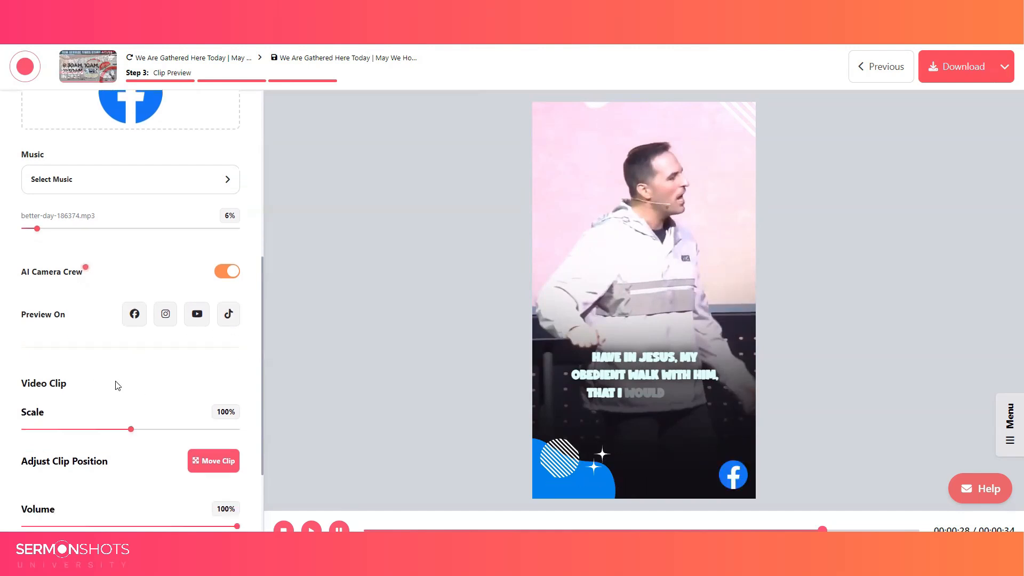
left_click(746, 116)
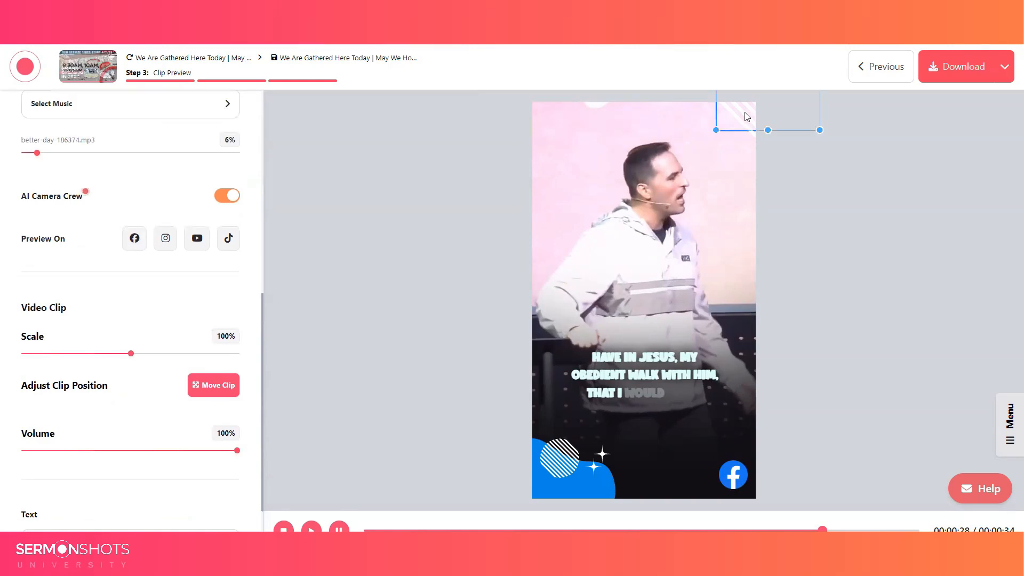
left_click_drag(717, 129, 695, 149)
left_click_drag(557, 453, 543, 105)
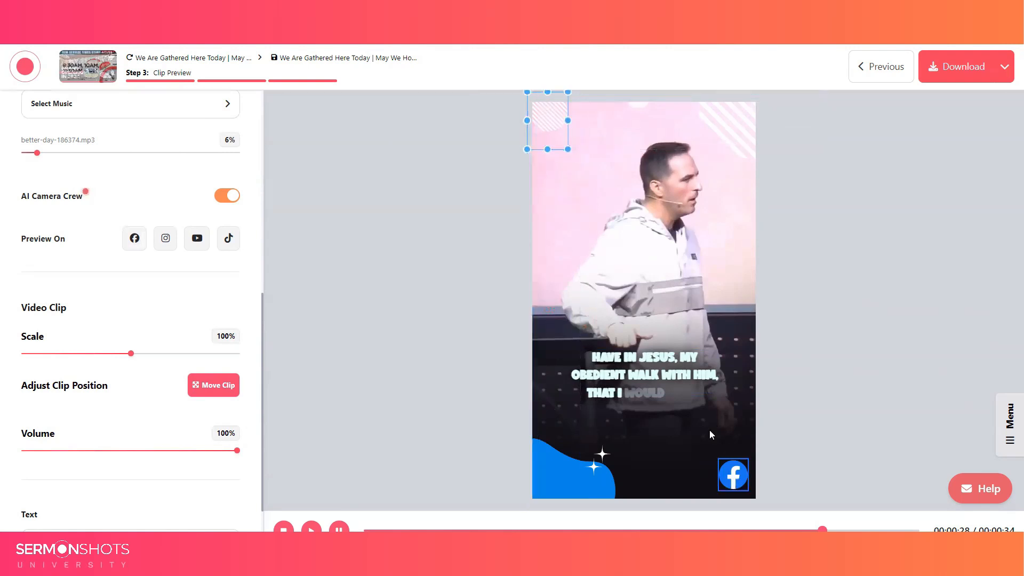
Step: Move the captions slightly lower in the frame and reposition the video behind them
left_click(668, 310)
left_click_drag(287, 97, 253, 103)
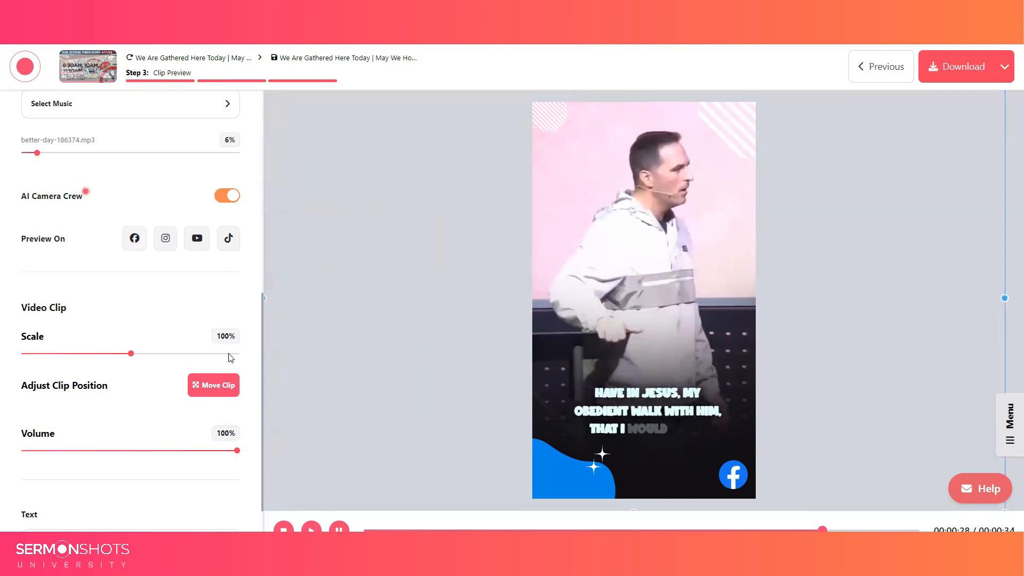
Step: Review the Captions text settings and the clip's download quality options
scroll(62, 377, "down", 2)
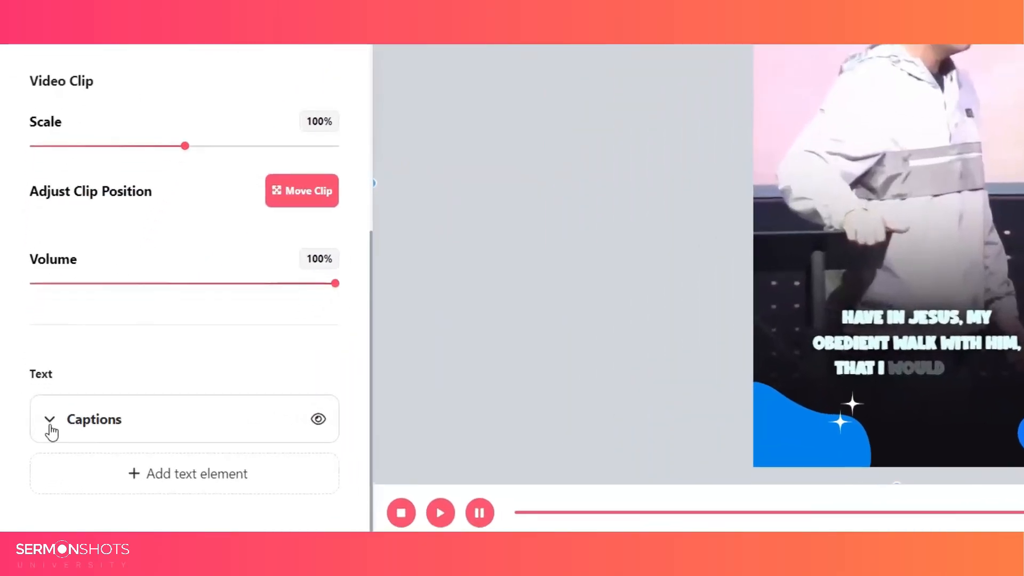
left_click(51, 426)
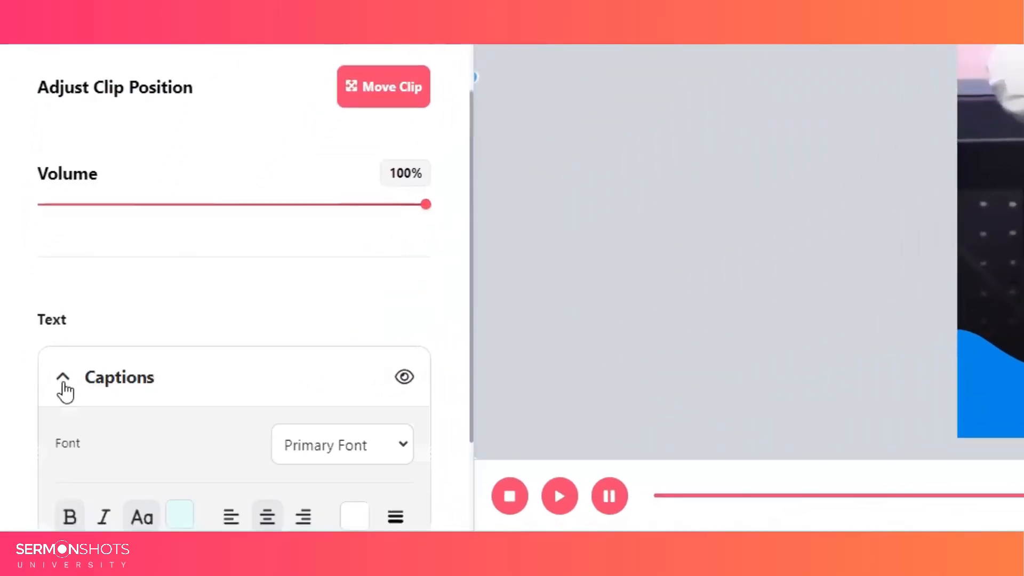
scroll(161, 328, "down", 3)
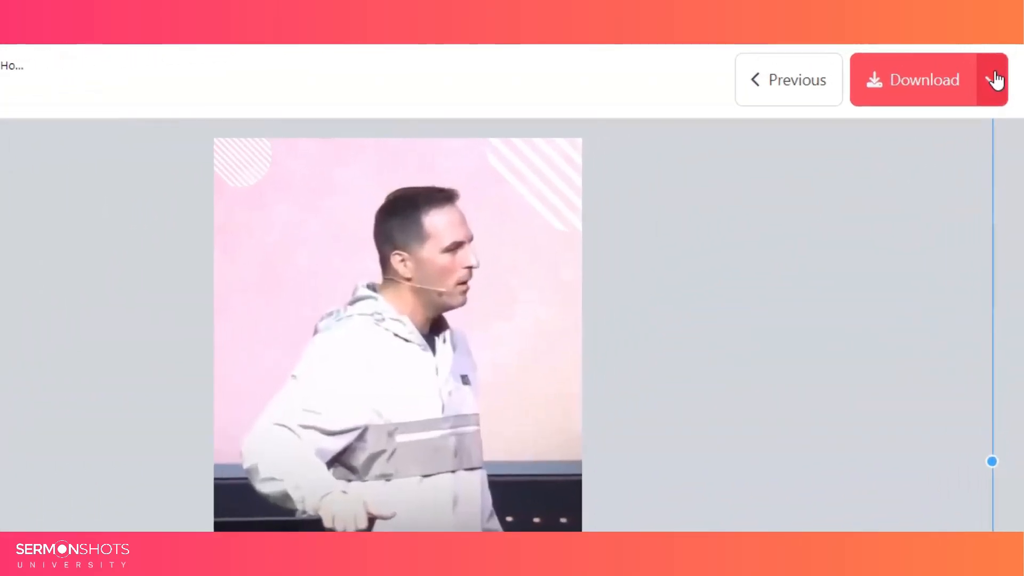
left_click(1004, 51)
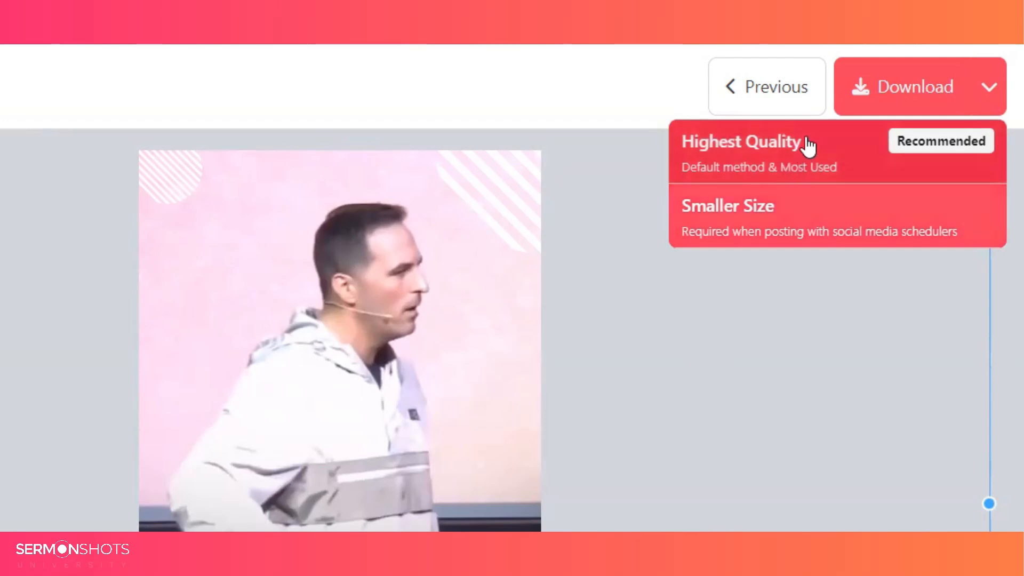
left_click(990, 89)
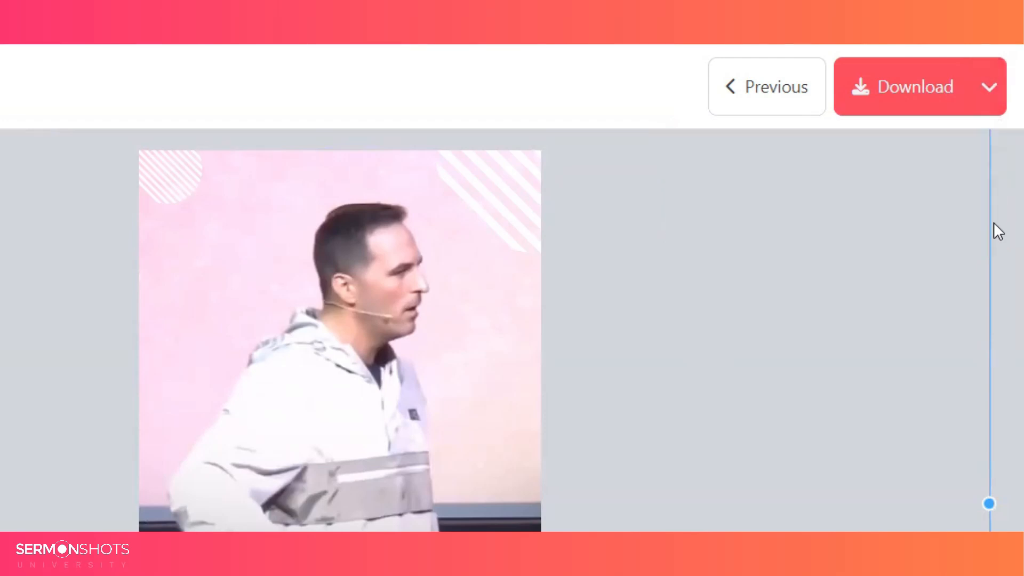
Step: Replace the clip's template with the square design with gold sparkles and play the clip
scroll(250, 320, "up", 10)
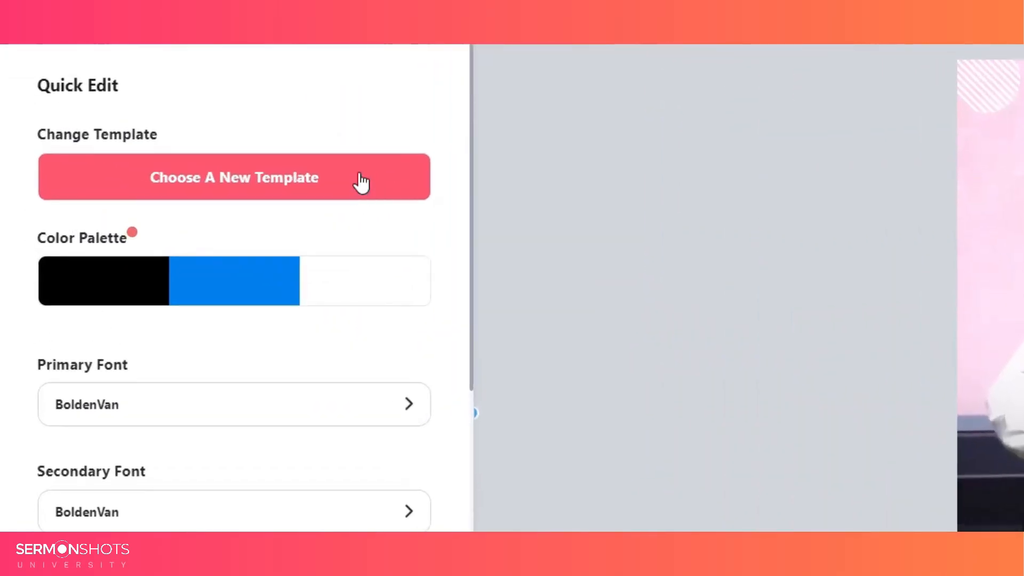
left_click(360, 183)
left_click(430, 131)
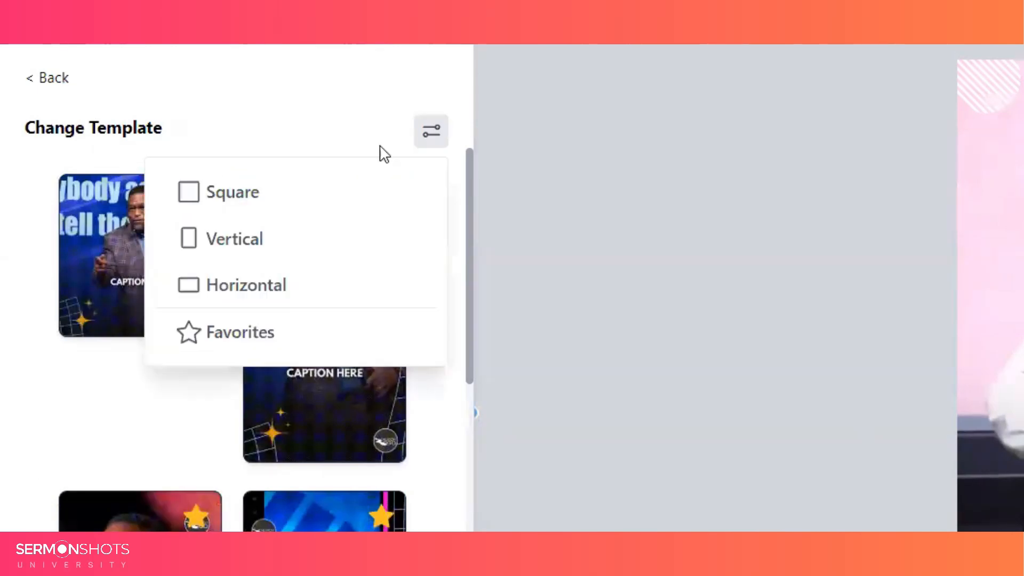
left_click(255, 196)
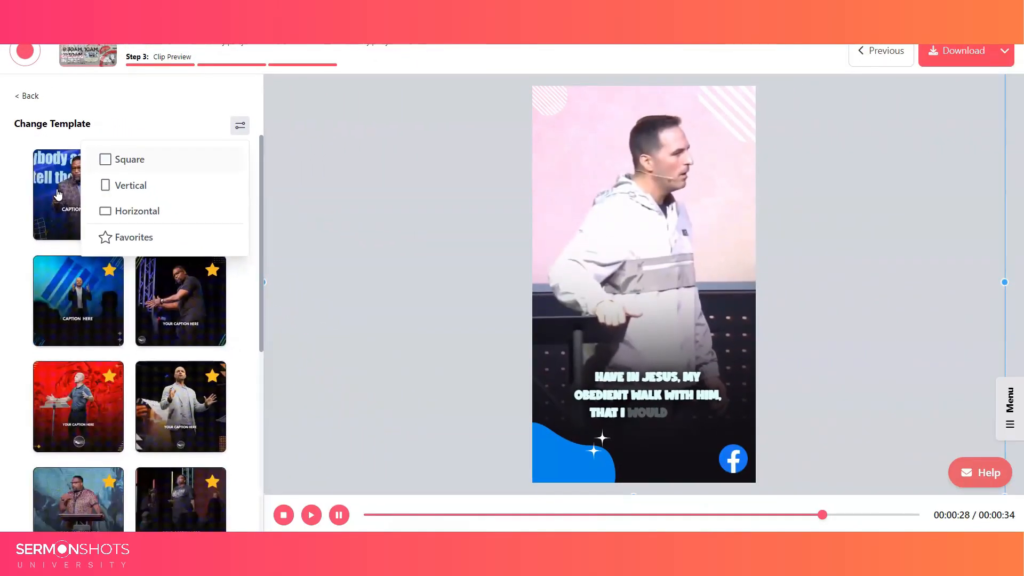
left_click(106, 248)
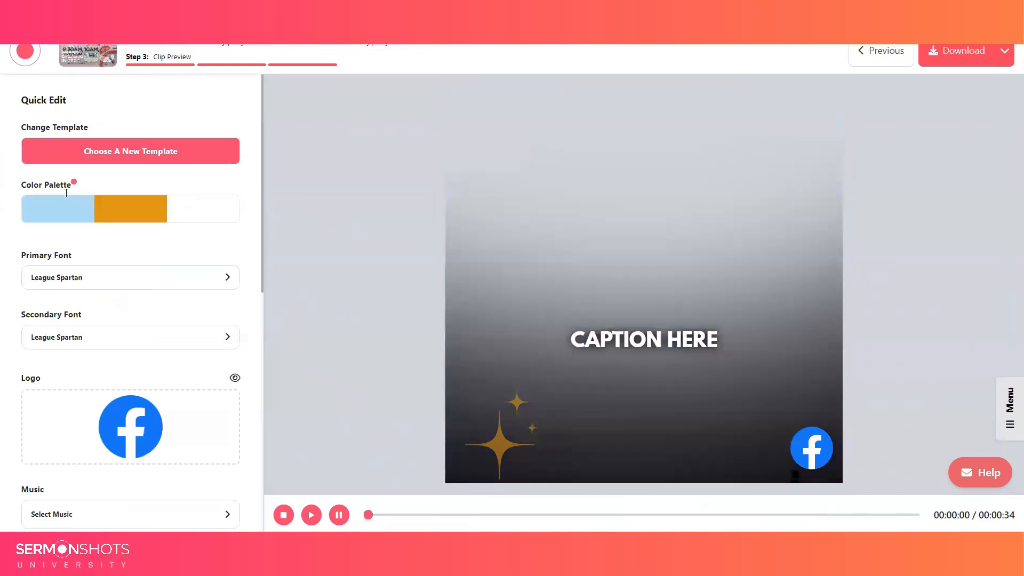
left_click(313, 515)
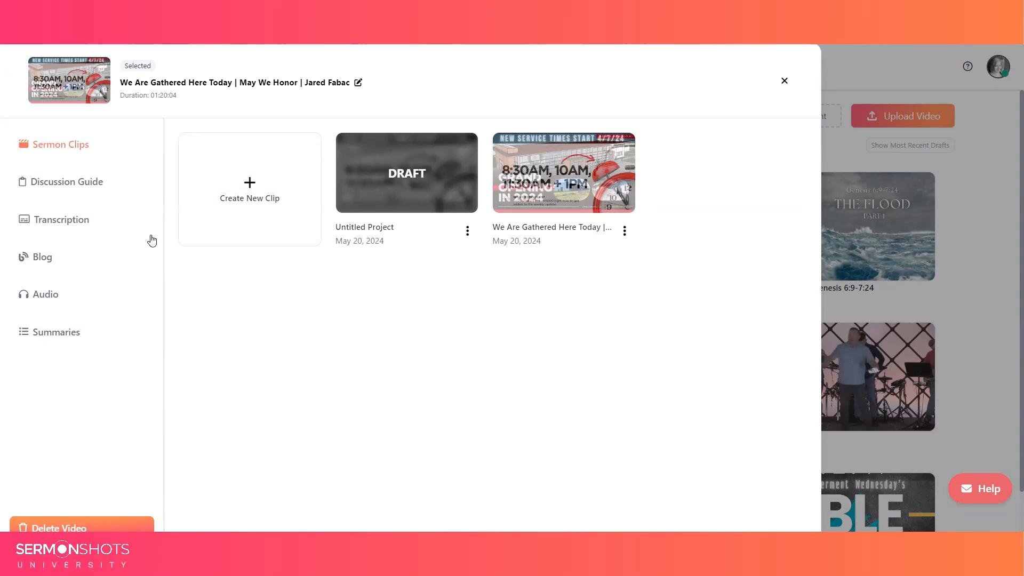
Step: Read through the sermon's Discussion Guide from the title and summary to the questions and life application
left_click(99, 189)
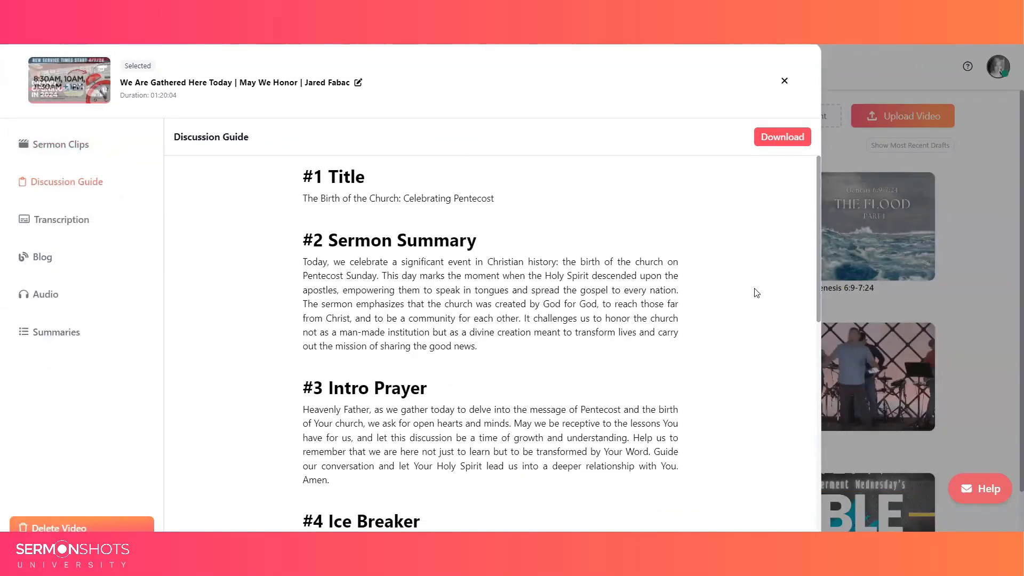
scroll(757, 293, "down", 2)
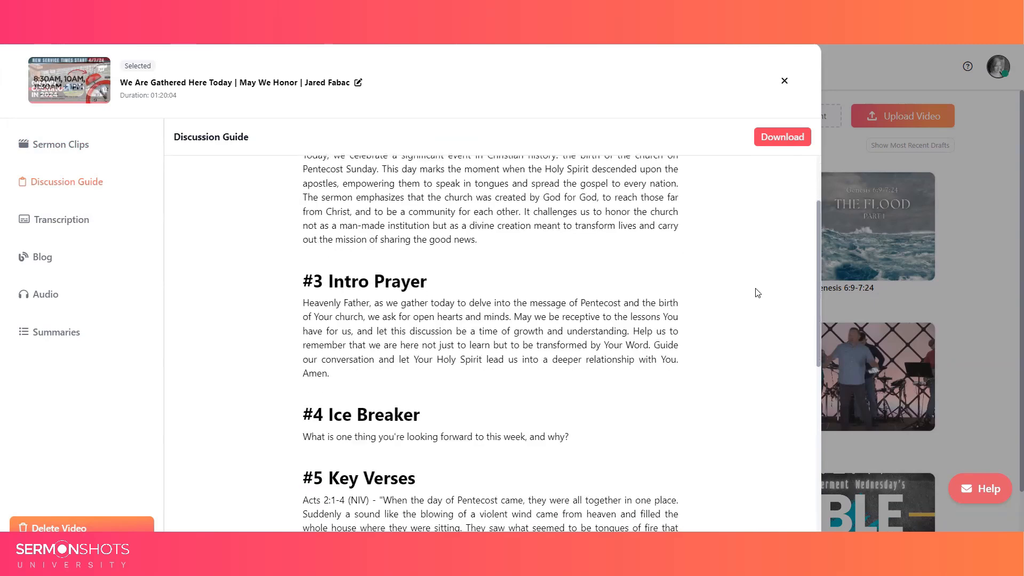
scroll(757, 293, "down", 2)
scroll(757, 293, "up", 4)
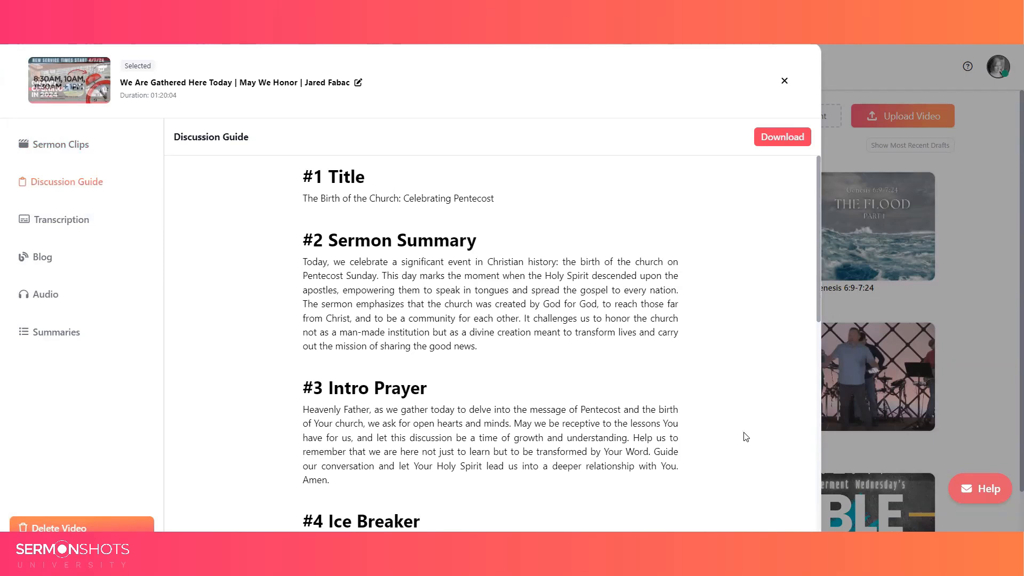
scroll(745, 436, "down", 5)
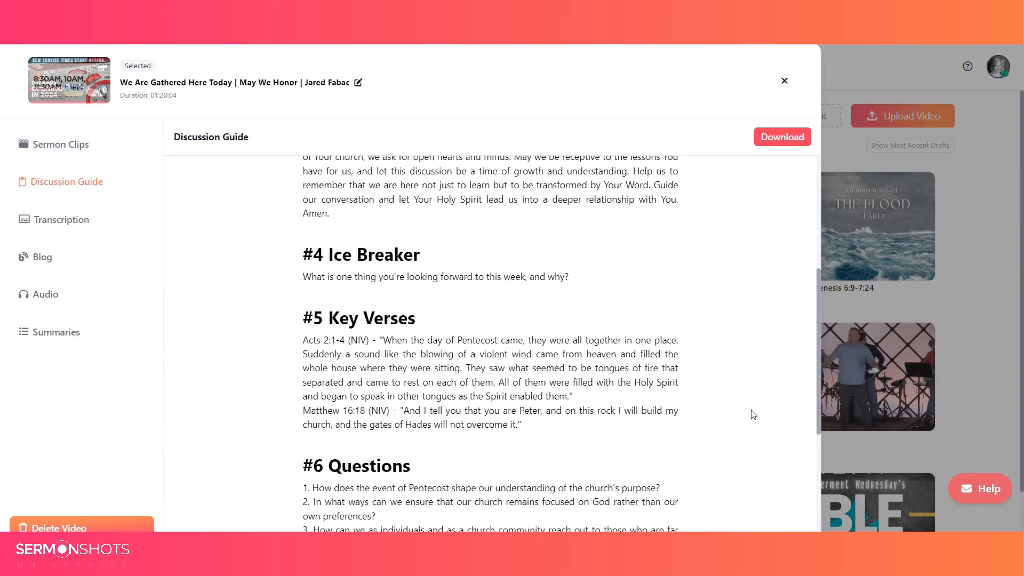
scroll(748, 406, "down", 5)
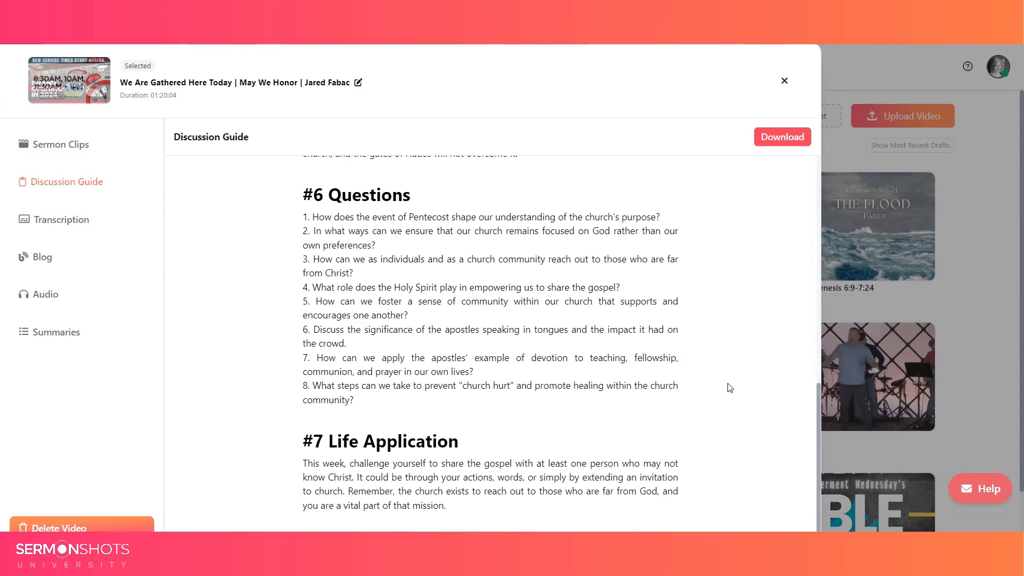
Step: Look through the opening part of the sermon's time-stamped Transcription
left_click(90, 222)
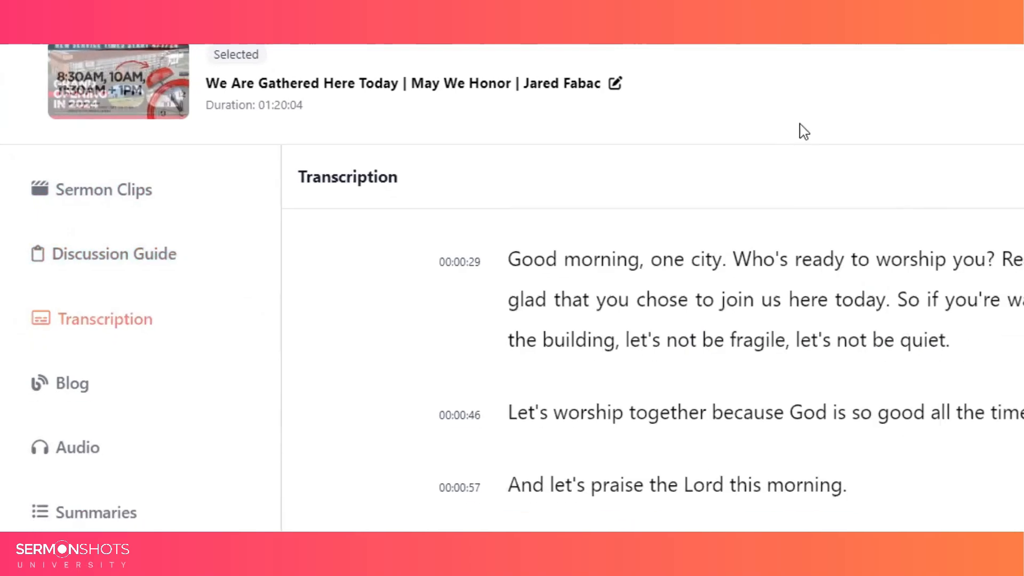
scroll(751, 268, "down", 5)
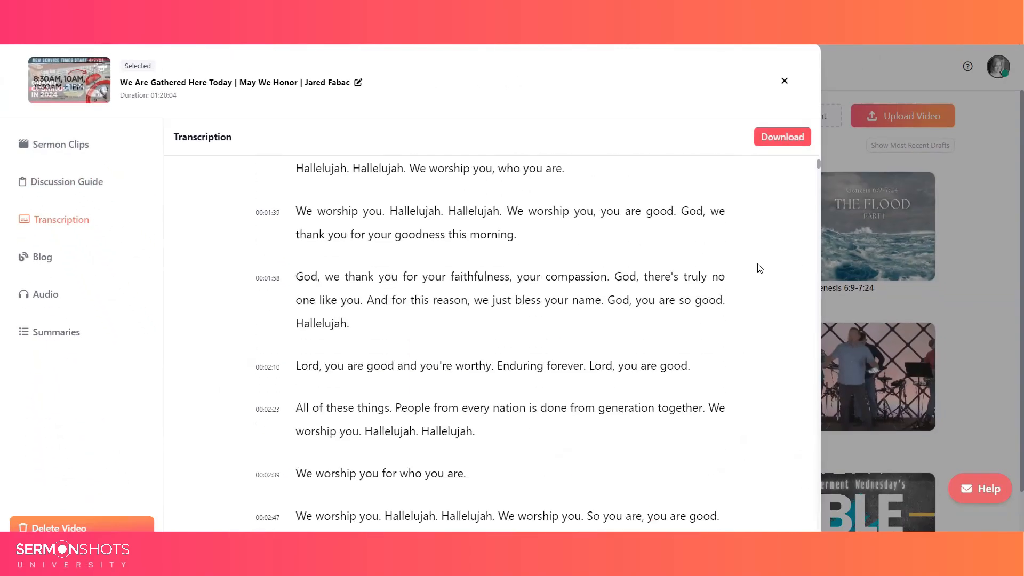
scroll(750, 268, "up", 4)
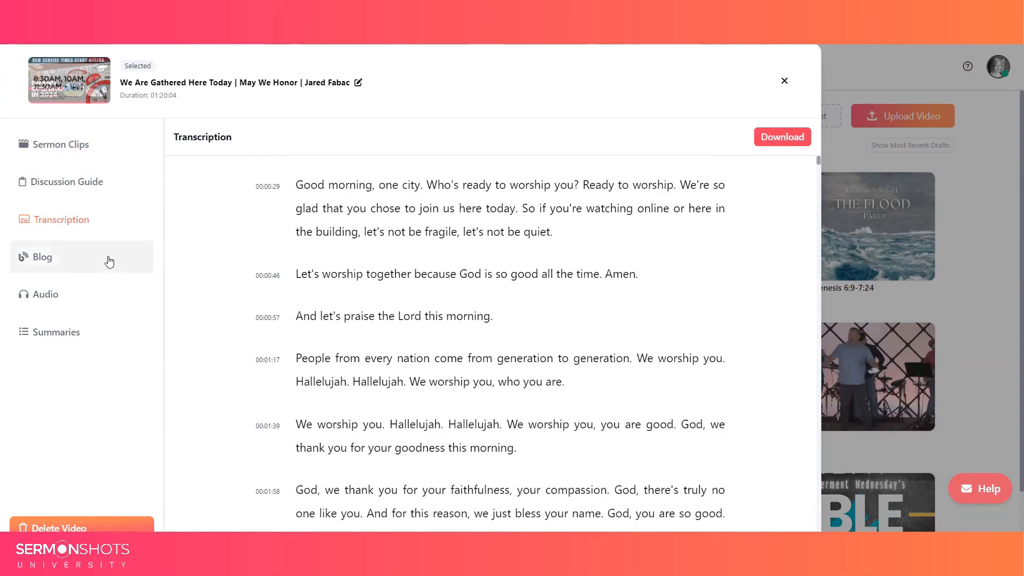
Step: Read through the sermon's Blog article from its title to the conclusion
left_click(43, 257)
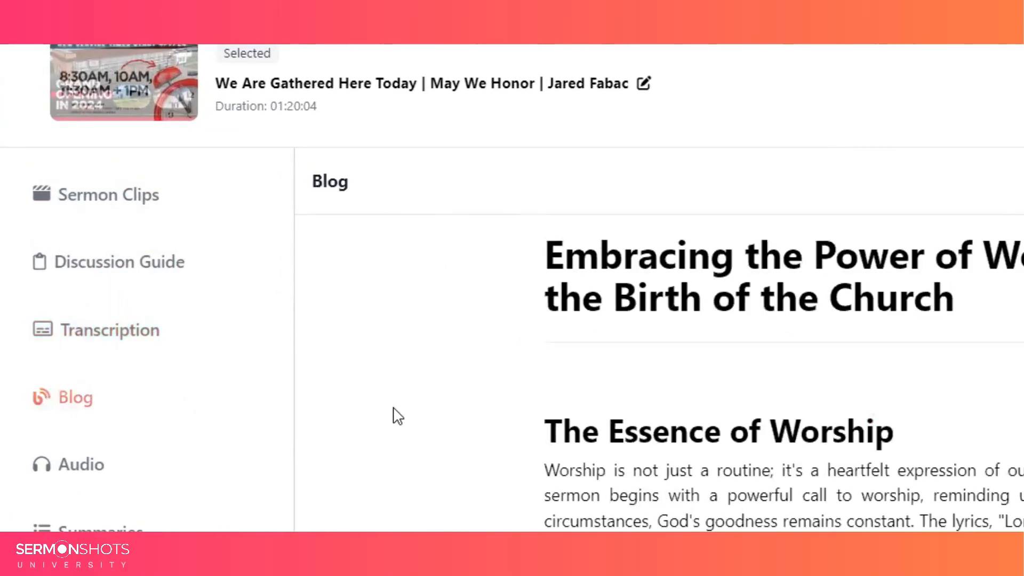
scroll(398, 418, "down", 2)
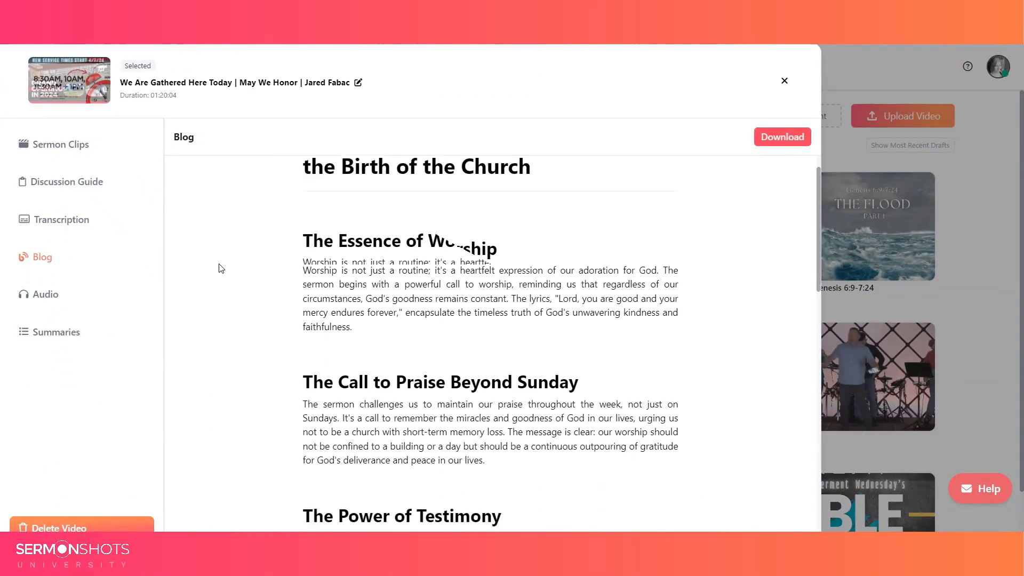
scroll(221, 268, "down", 2)
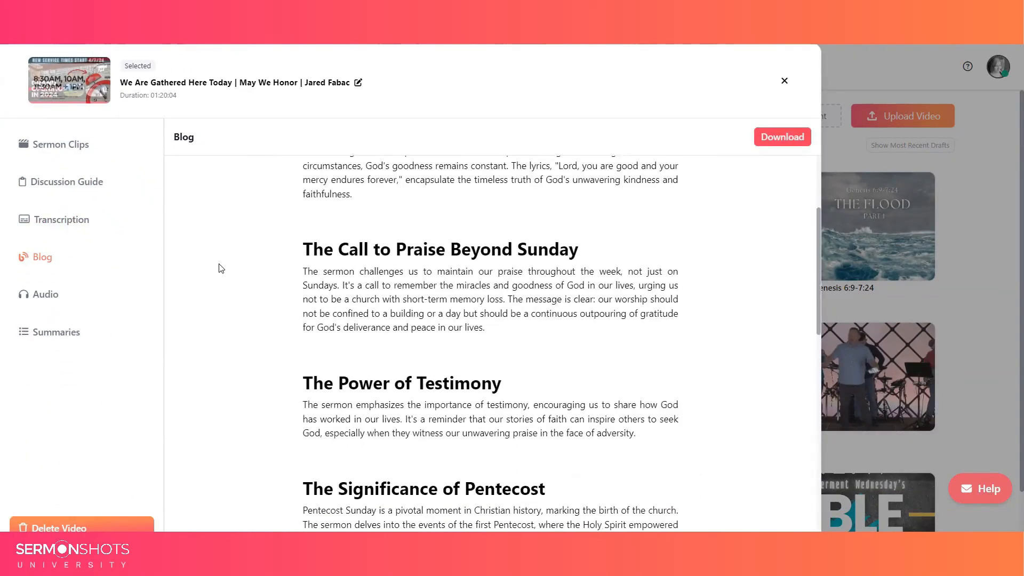
scroll(220, 269, "down", 3)
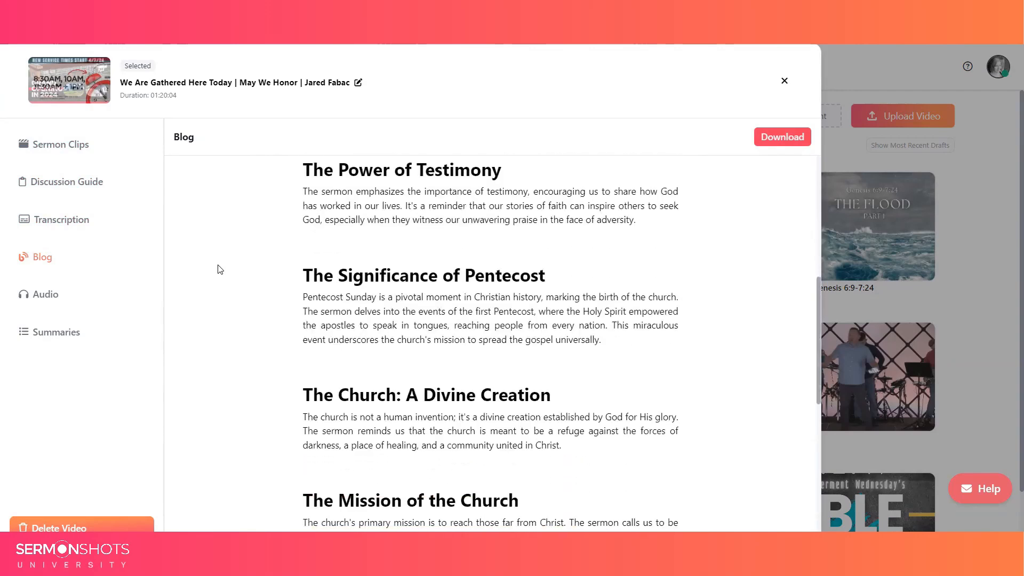
scroll(220, 269, "down", 7)
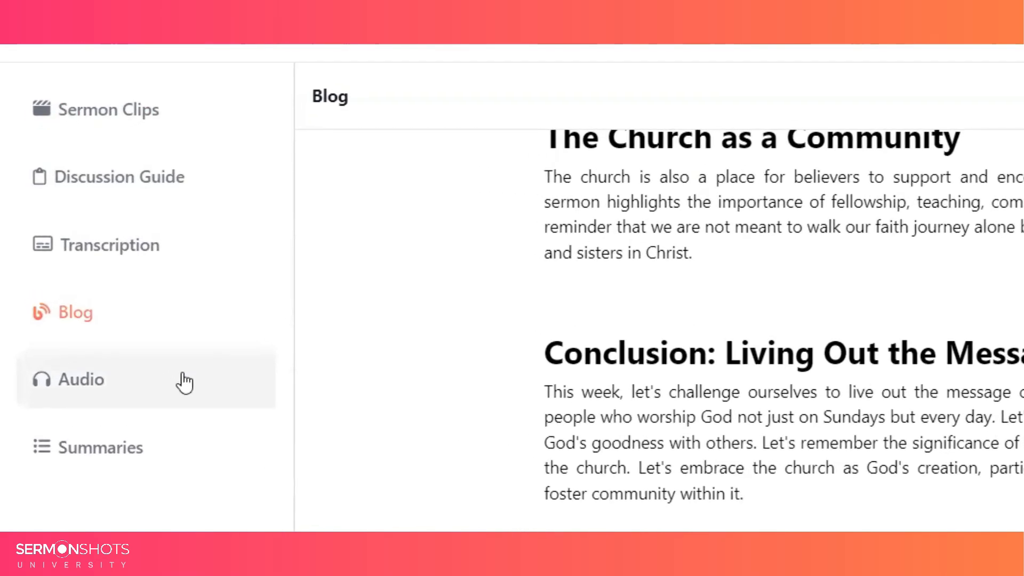
Step: View the sermon's Audio version, read through its Summaries, and return to the Sermon Clips
left_click(183, 383)
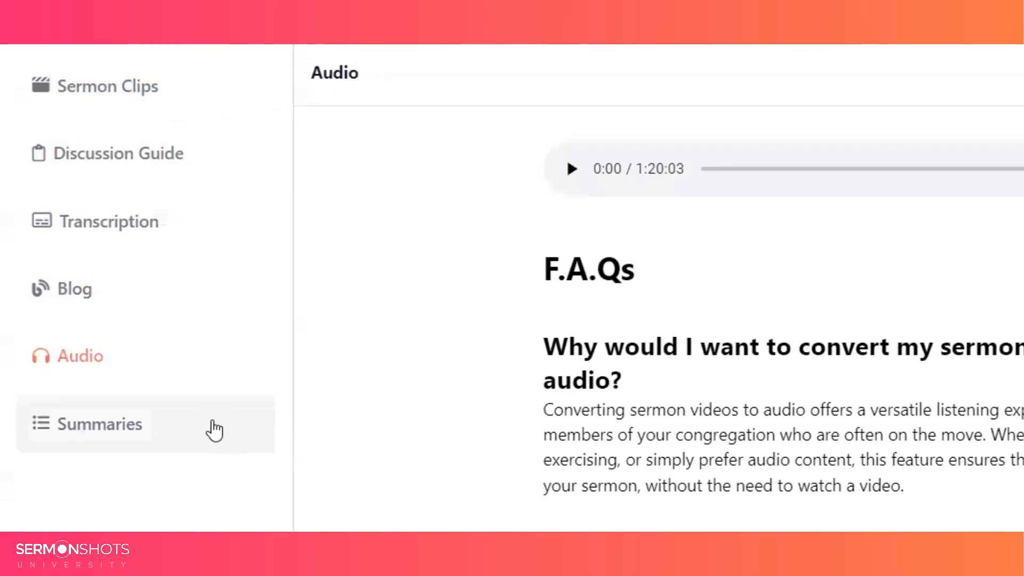
left_click(210, 427)
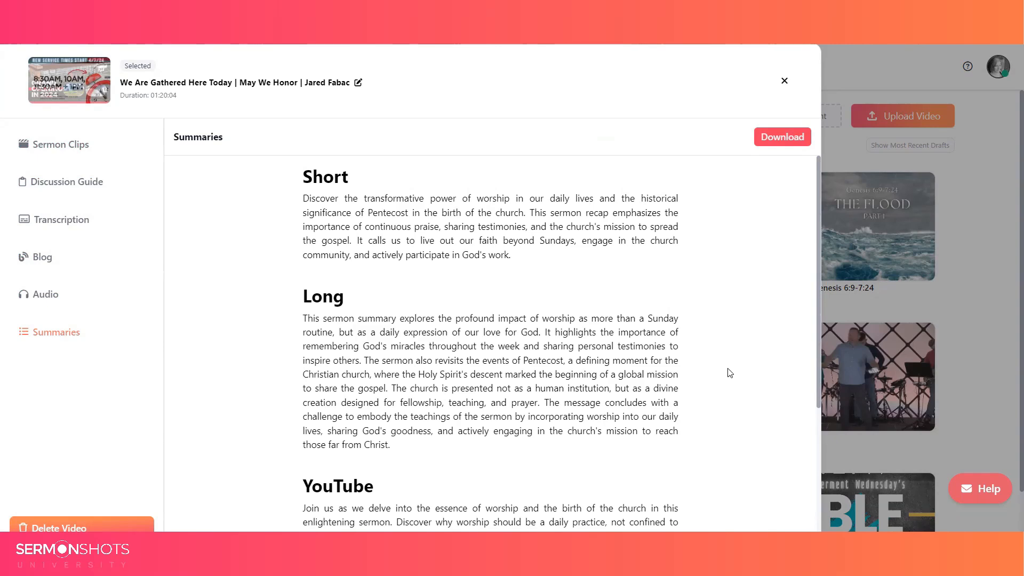
scroll(728, 371, "down", 4)
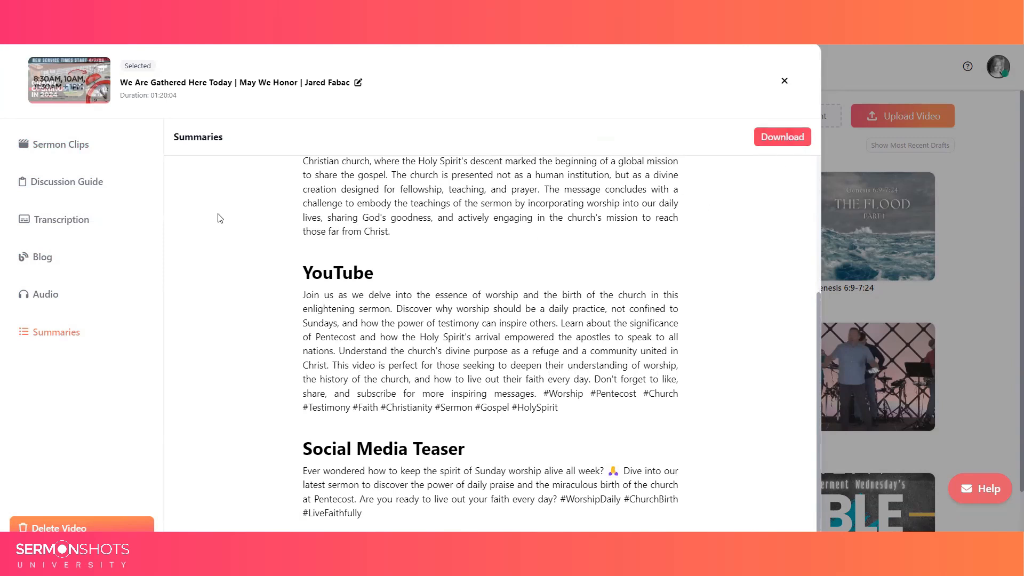
left_click(101, 150)
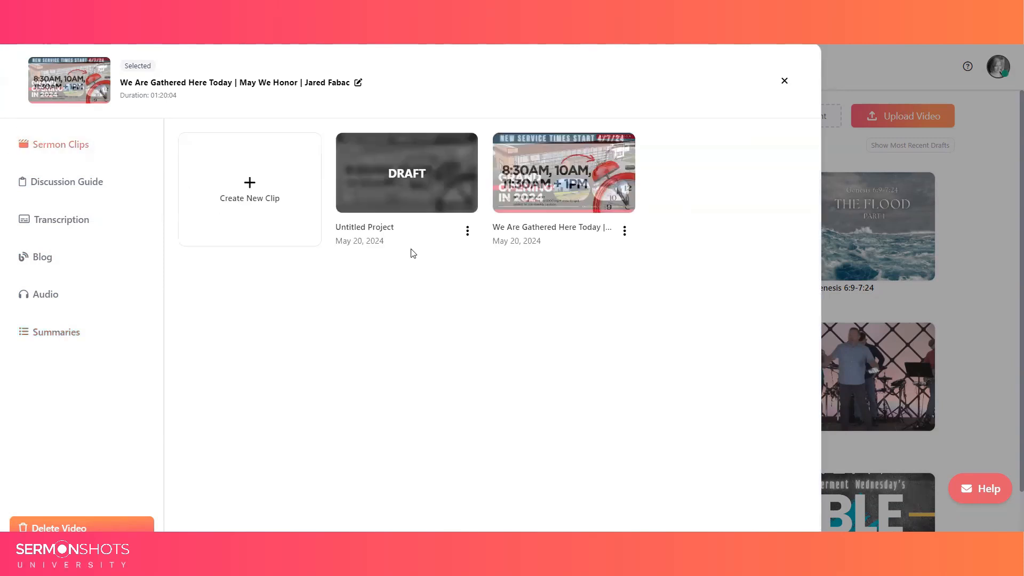